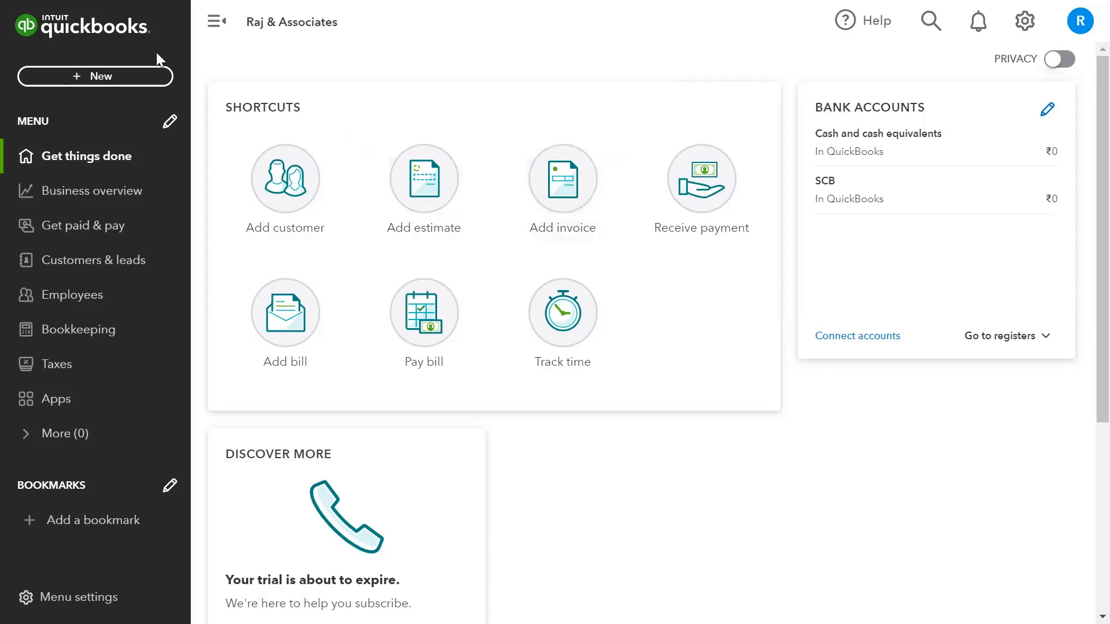
Create a new invoice (no. 1003) from the + New menu under Customers.
{"action": "left_click", "coordinate": [115, 78]}
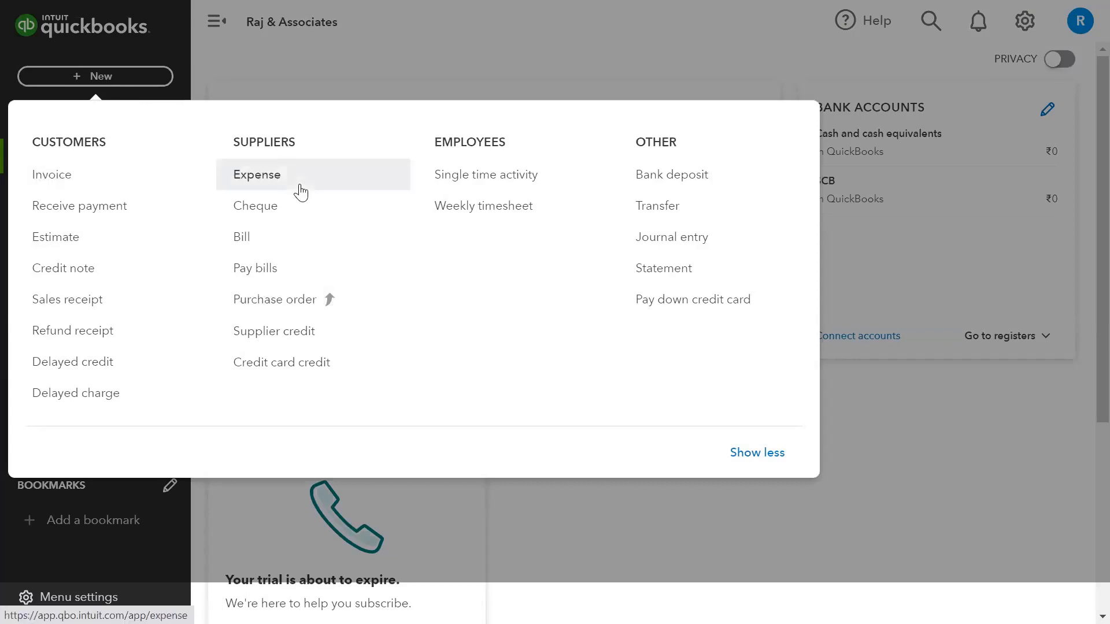
{"action": "left_click", "coordinate": [84, 179]}
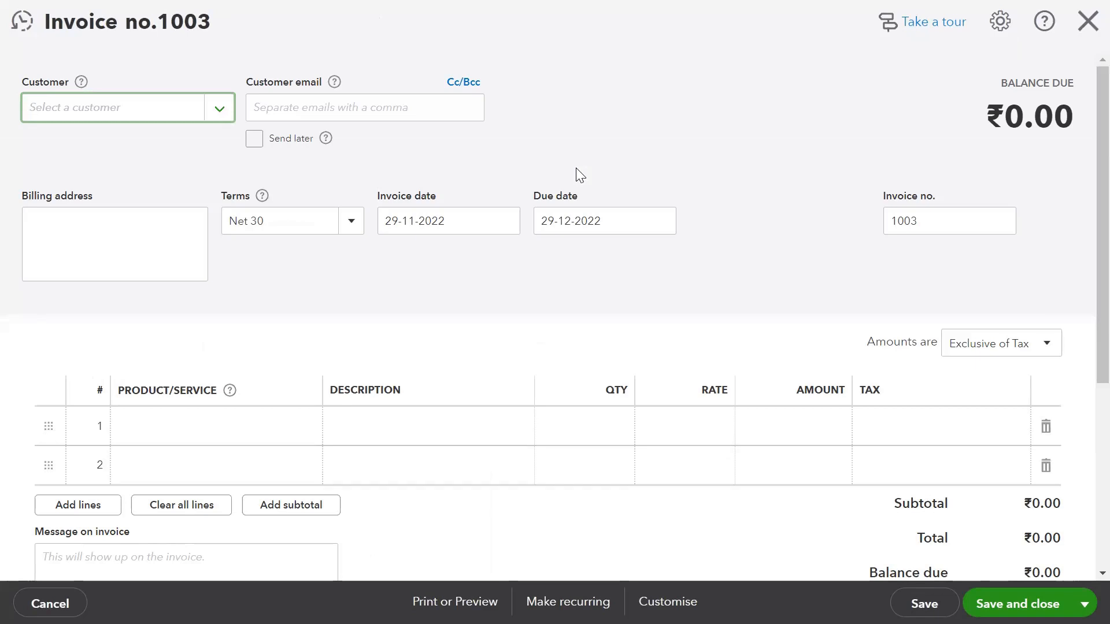
Select Gorilla Industries Pvt Ltd as the invoice customer and tick Send later.
{"action": "left_click", "coordinate": [219, 109]}
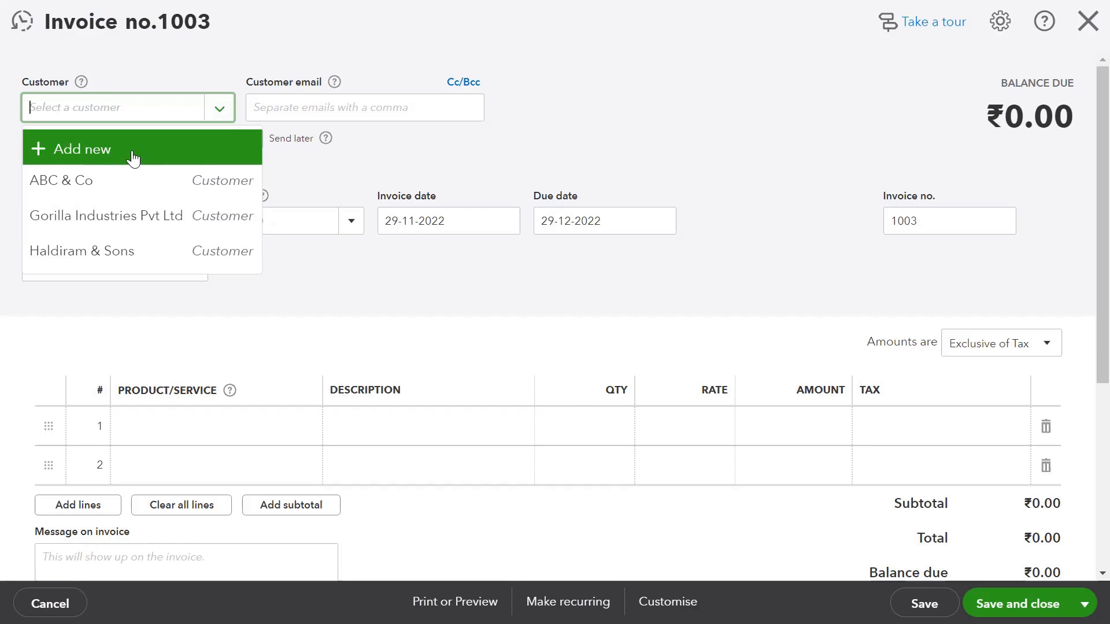
{"action": "left_click", "coordinate": [139, 216]}
{"action": "left_click", "coordinate": [316, 105]}
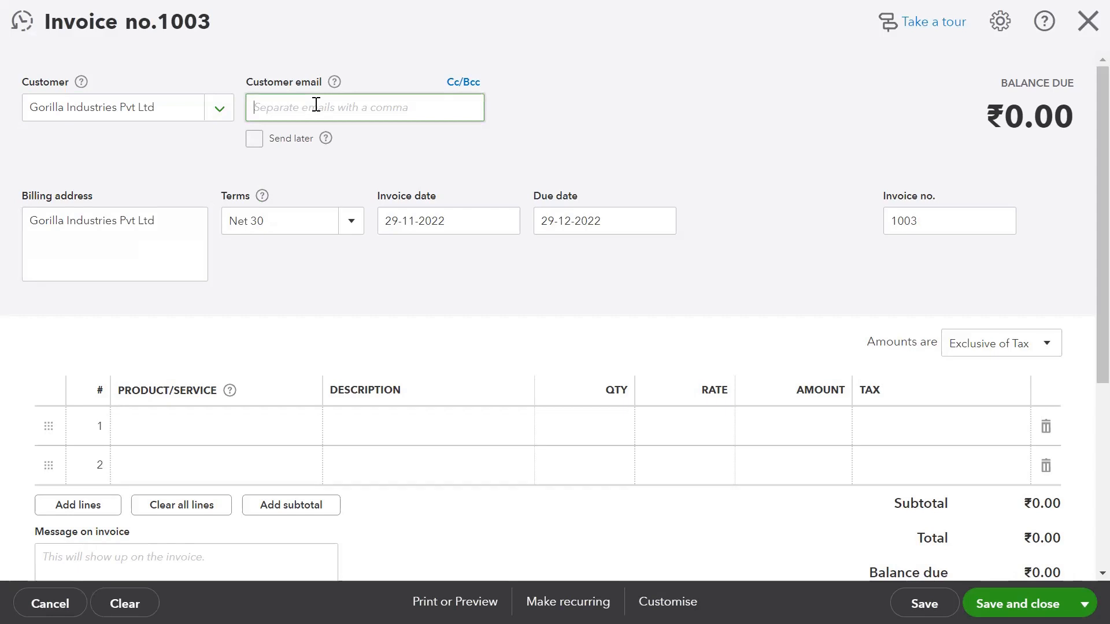
{"action": "left_click", "coordinate": [257, 143]}
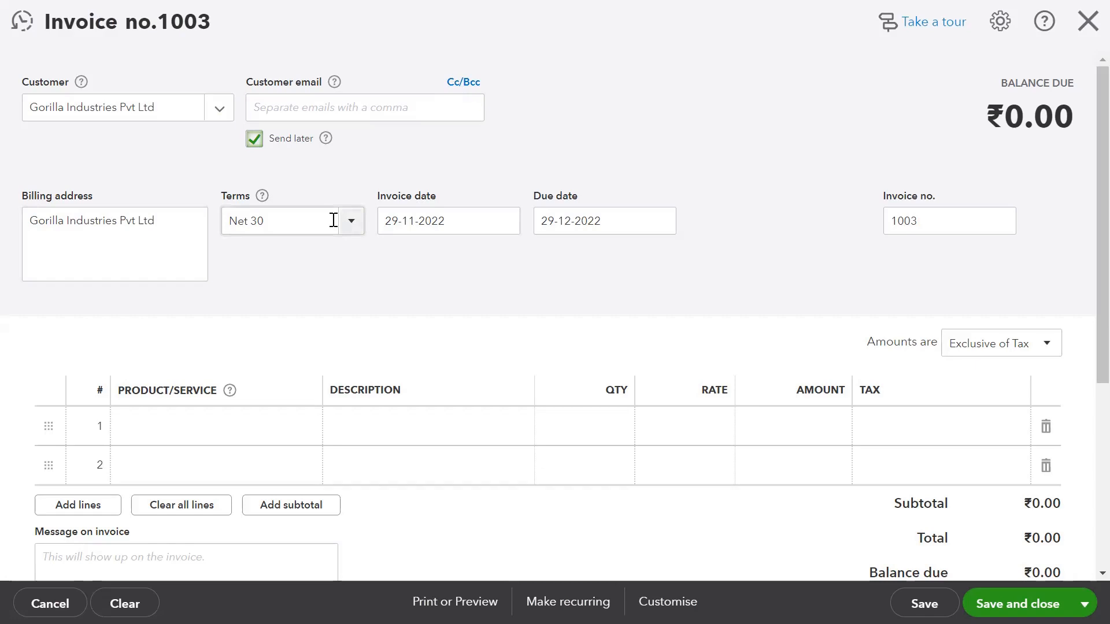
Review the billing address and keep the payment terms at Net 30.
{"action": "left_click", "coordinate": [178, 225]}
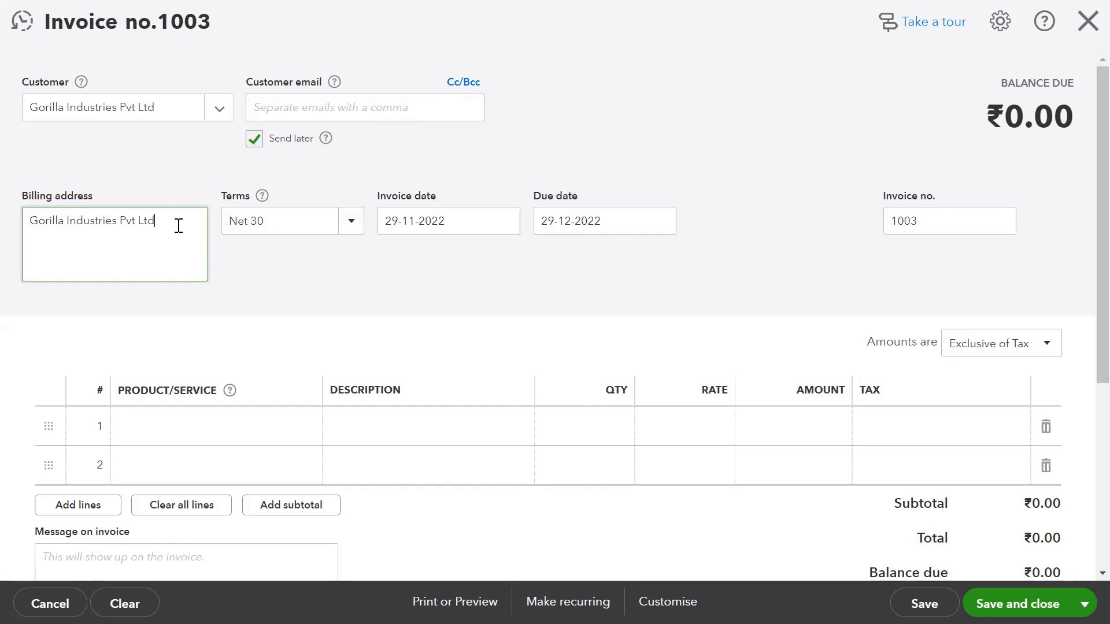
{"action": "left_click", "coordinate": [351, 228]}
{"action": "left_click", "coordinate": [351, 228]}
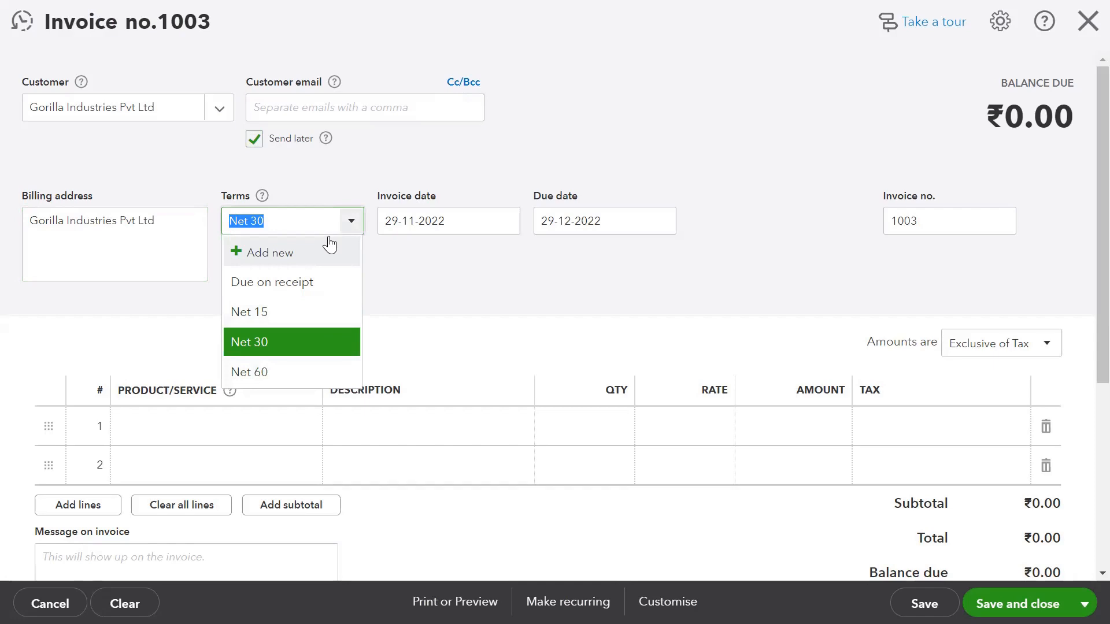
{"action": "left_click", "coordinate": [350, 224]}
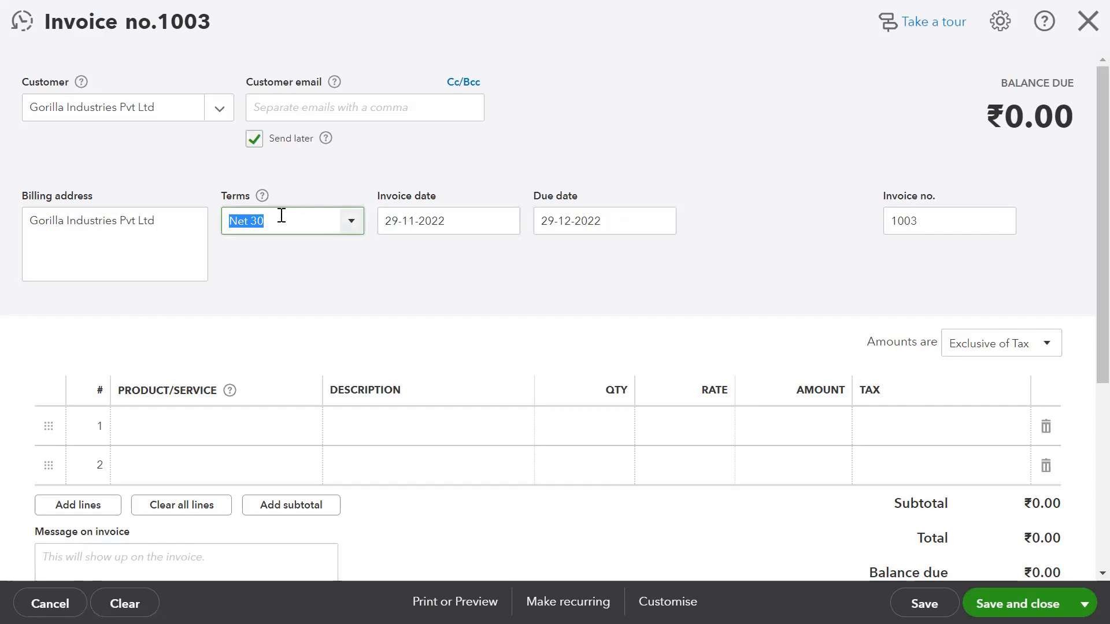
{"action": "left_click", "coordinate": [353, 229]}
{"action": "left_click", "coordinate": [352, 229]}
Change the invoice number from 1003 to S003/22-23.
{"action": "double_click", "coordinate": [943, 226]}
{"action": "type", "text": "S00"}
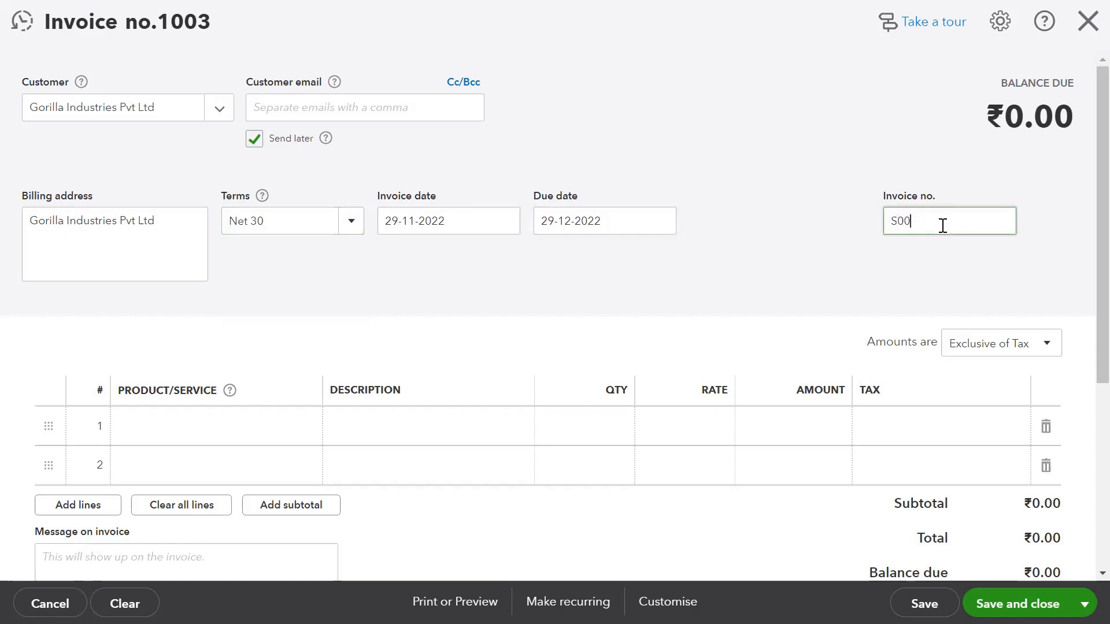
{"action": "type", "text": "3/22-23"}
{"action": "left_click", "coordinate": [876, 248]}
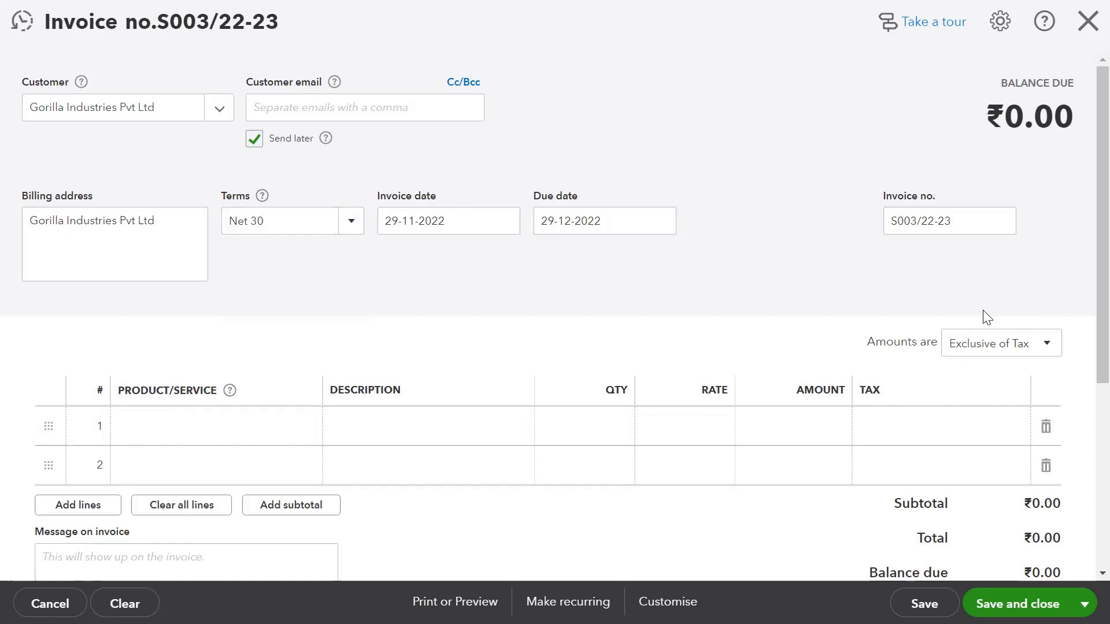
{"action": "left_click", "coordinate": [1045, 347]}
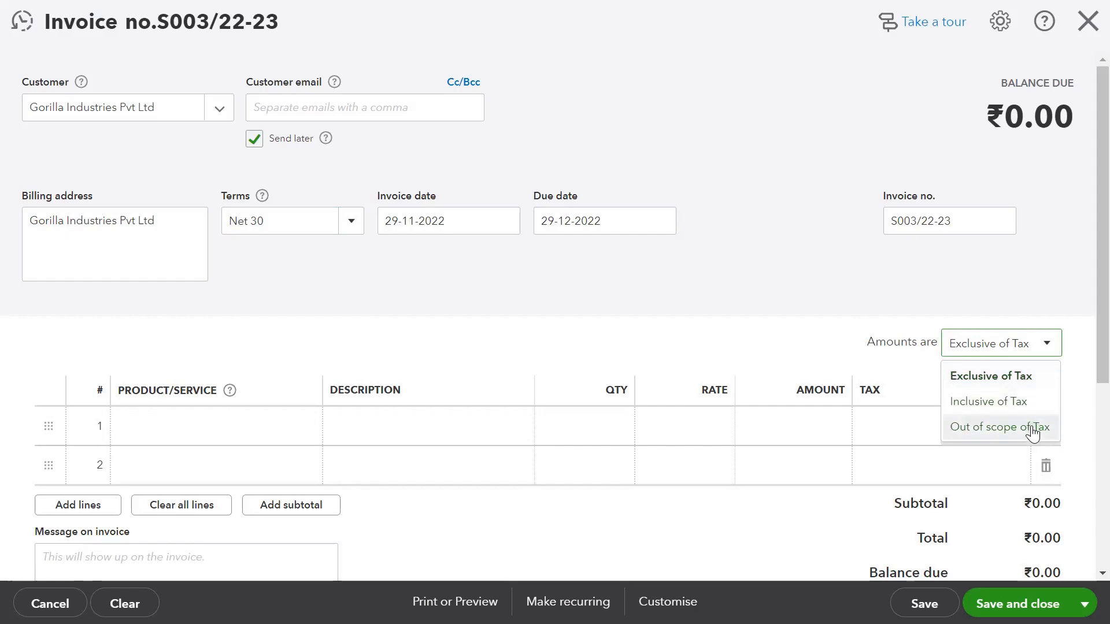
{"action": "left_click", "coordinate": [1031, 381]}
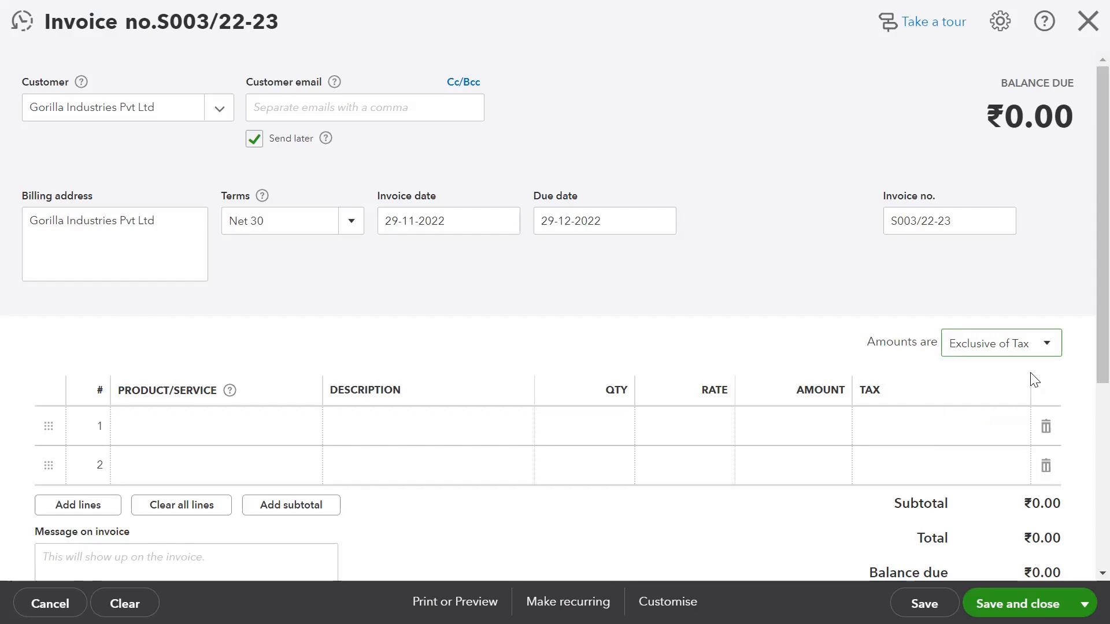
{"action": "scroll", "coordinate": [1035, 380], "scroll_direction": "down", "scroll_amount": 2}
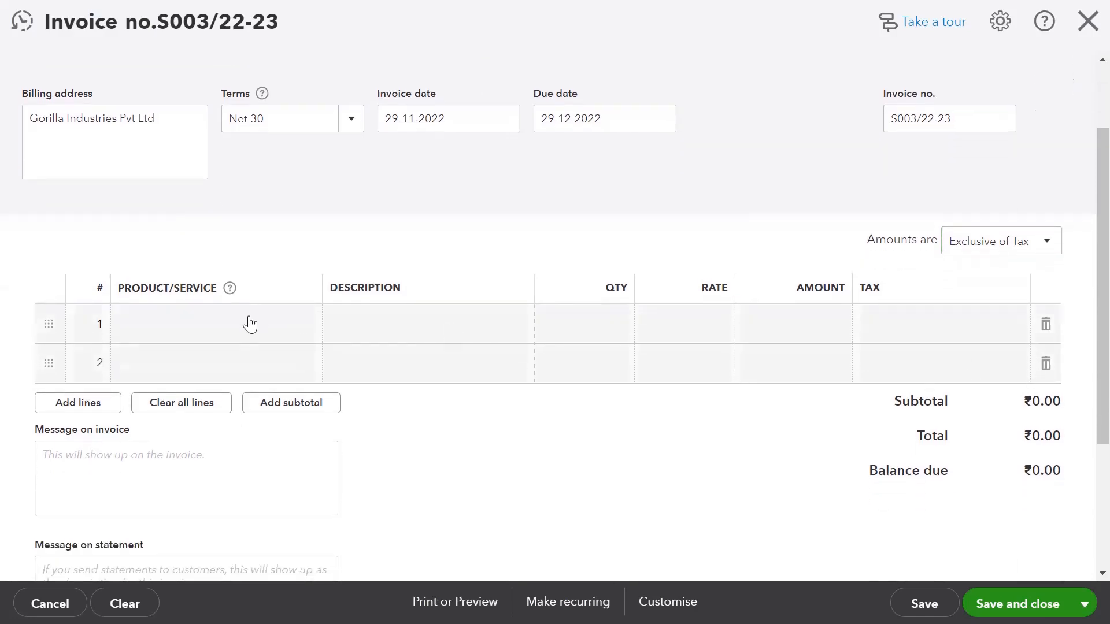
Add a Carpets line with quantity 100 at rate 2,500, totalling ₹250,000.00.
{"action": "left_click", "coordinate": [250, 324]}
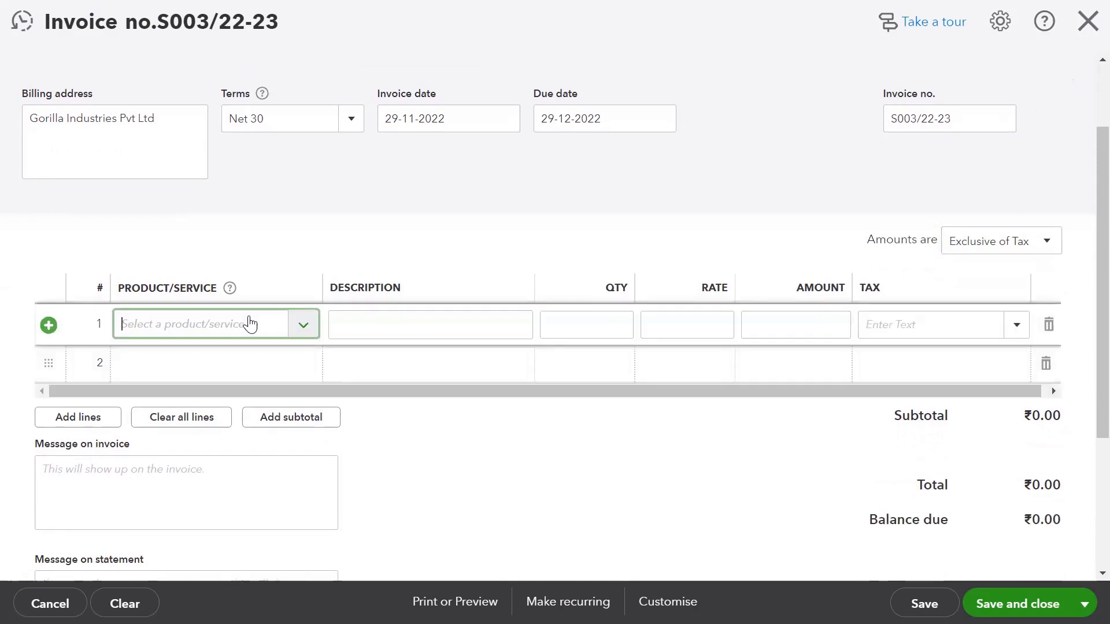
{"action": "left_click", "coordinate": [304, 326]}
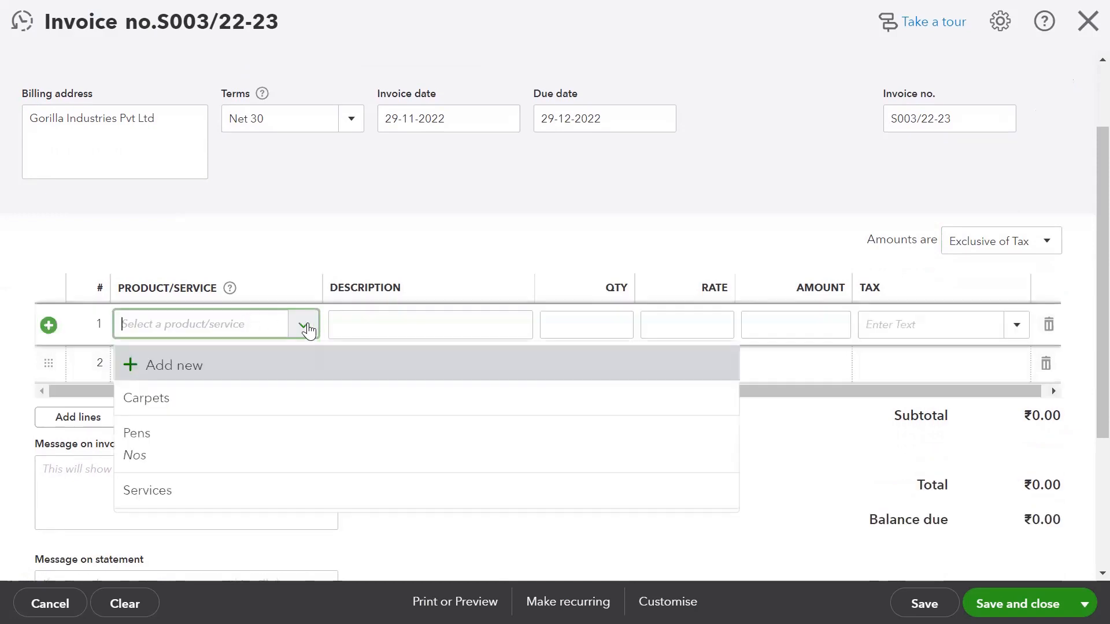
{"action": "left_click", "coordinate": [212, 399]}
{"action": "left_click", "coordinate": [502, 326]}
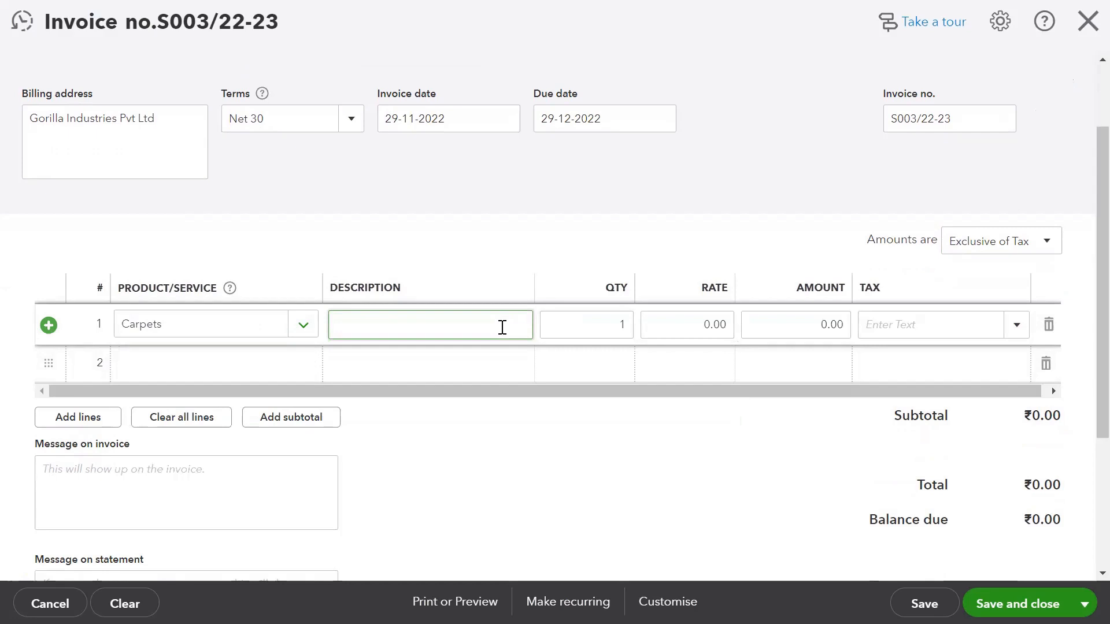
{"action": "left_click", "coordinate": [617, 325]}
{"action": "type", "text": "100"}
{"action": "key", "text": "Tab"}
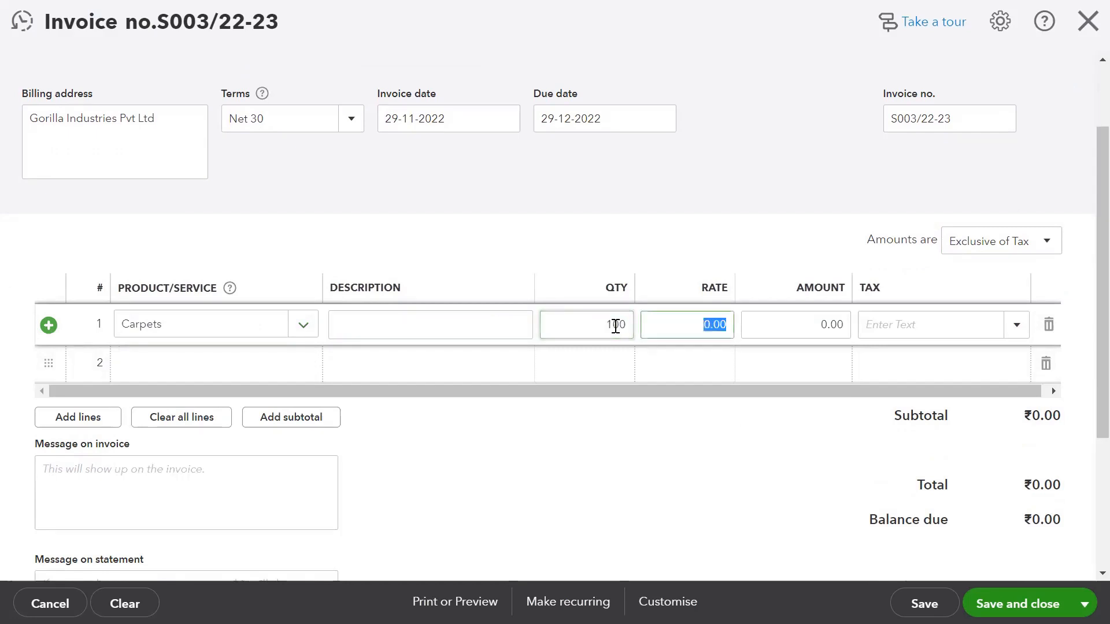
{"action": "type", "text": "2500"}
{"action": "key", "text": "Tab"}
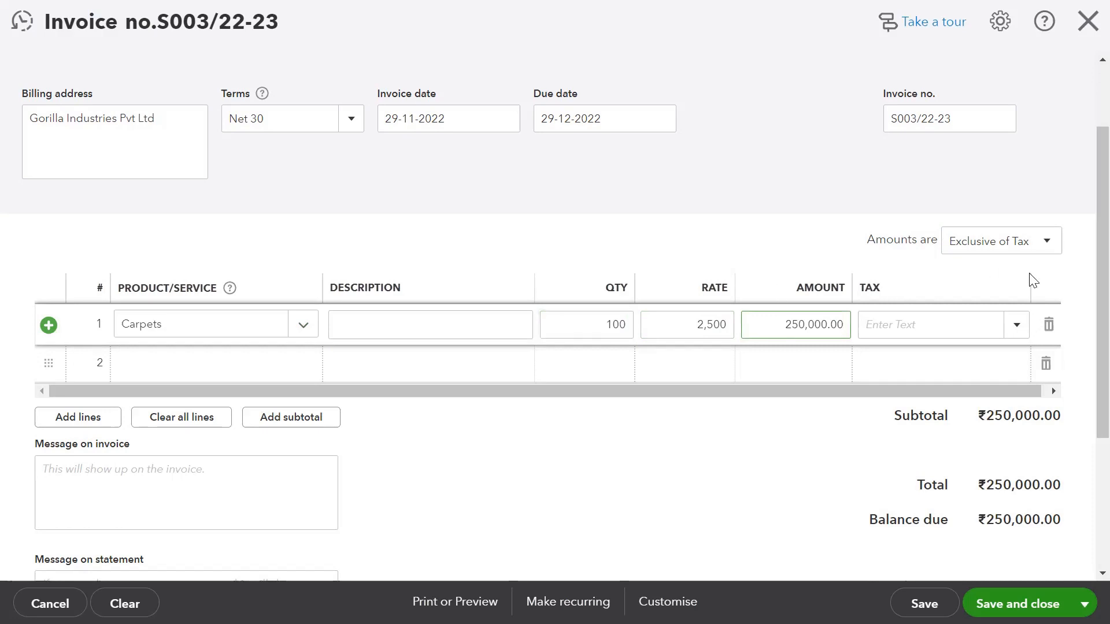
{"action": "left_click", "coordinate": [1020, 335]}
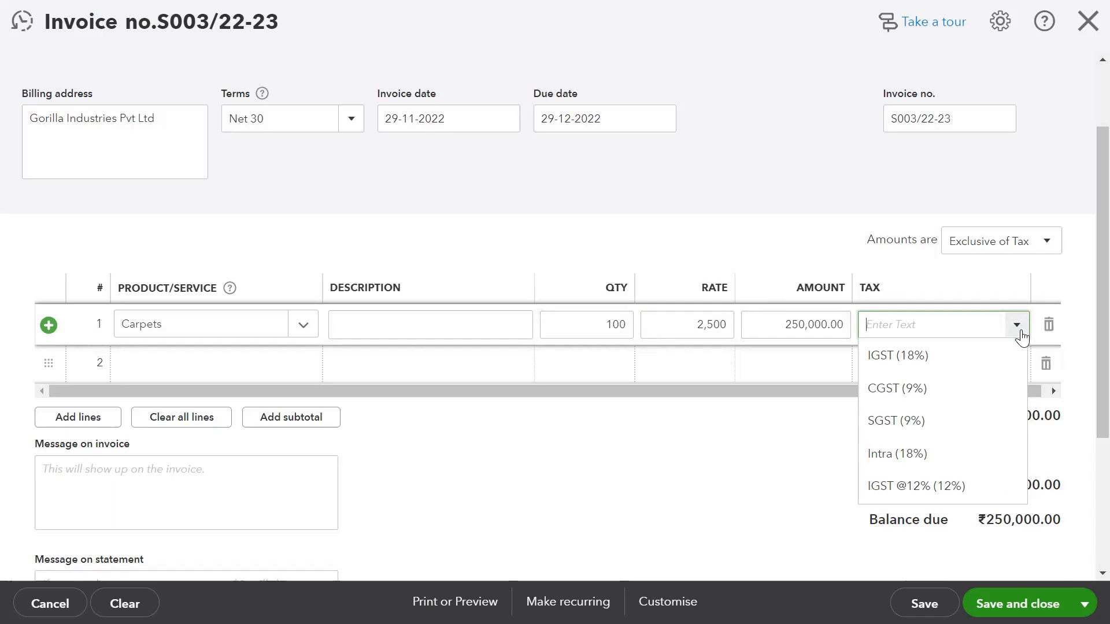
After trying CGST 9% and IGST 18%, set the Carpets line tax to Intra 18%.
{"action": "key", "text": "Down"}
{"action": "key", "text": "Down"}
{"action": "key", "text": "Down"}
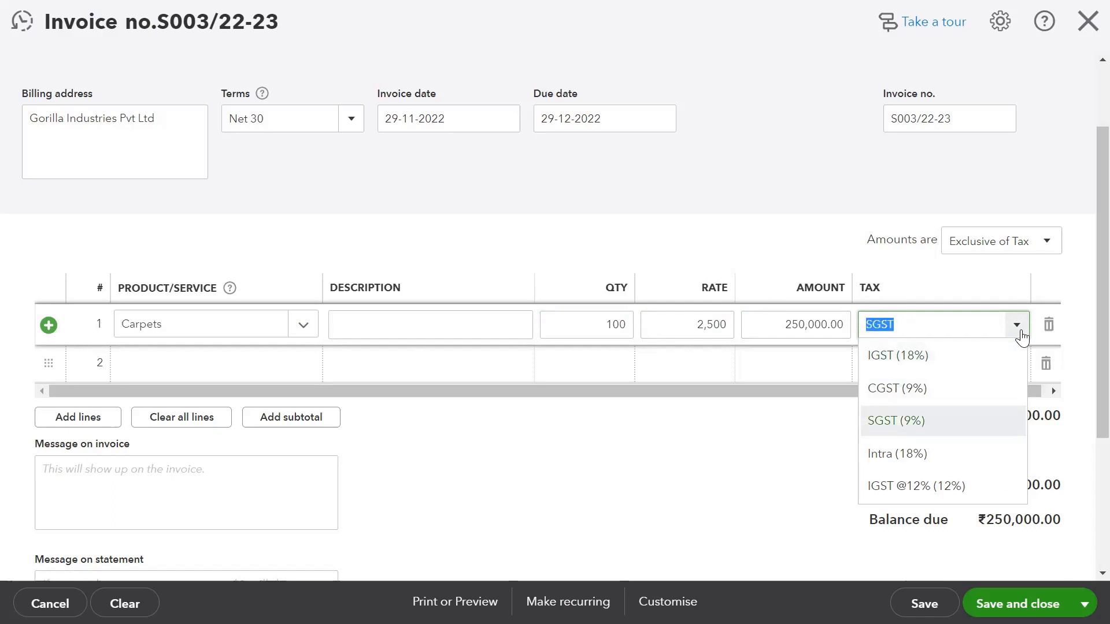
{"action": "key", "text": "Down"}
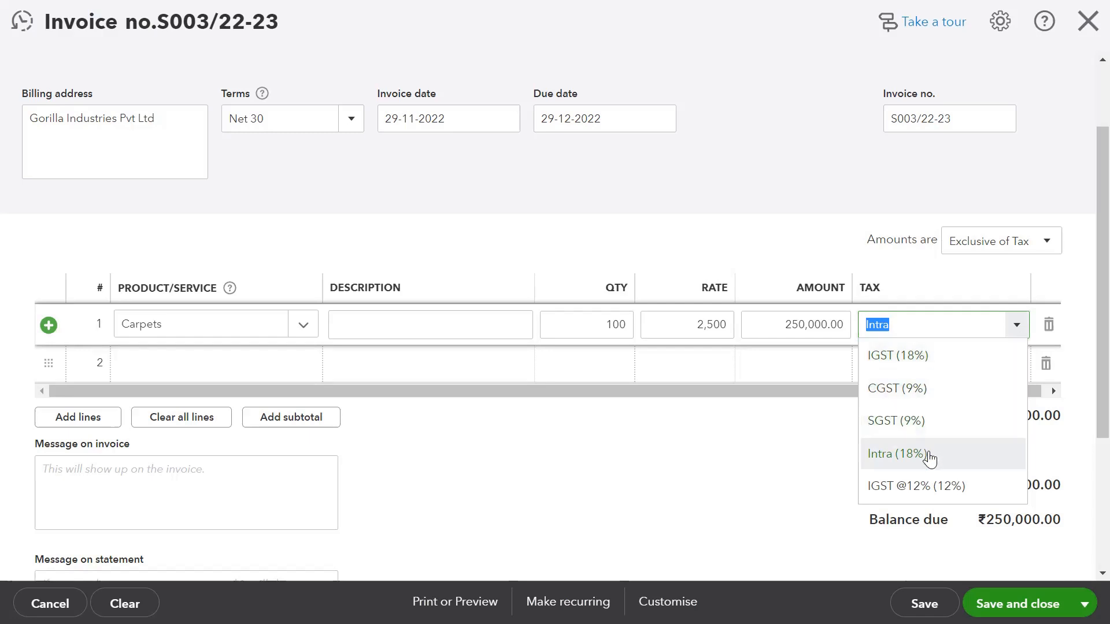
{"action": "left_click", "coordinate": [938, 400]}
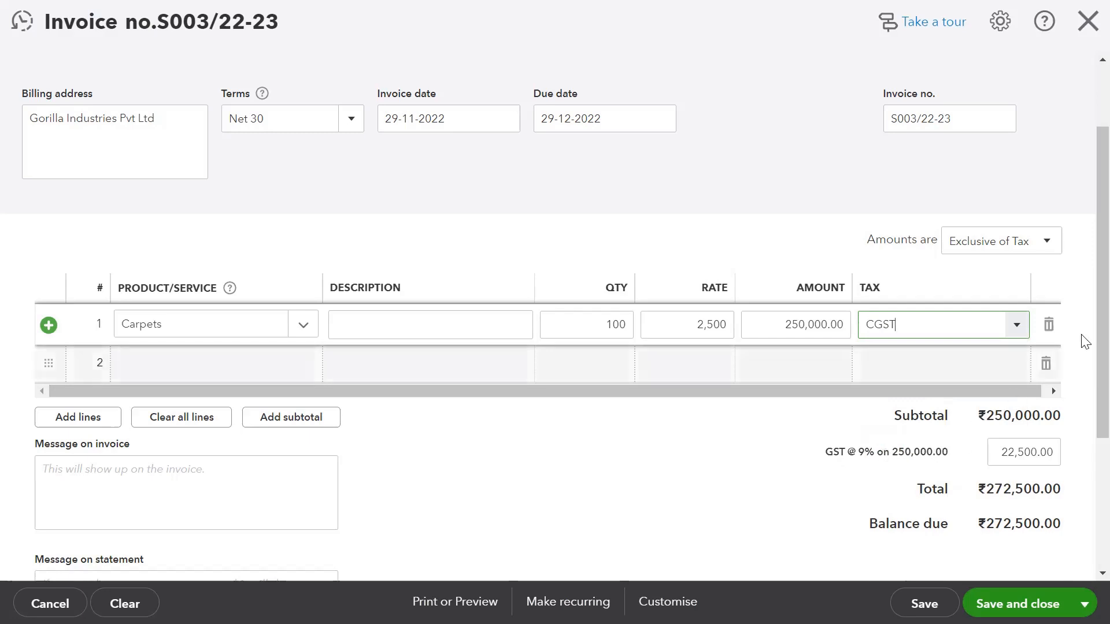
{"action": "left_click", "coordinate": [1016, 324]}
{"action": "left_click", "coordinate": [993, 357]}
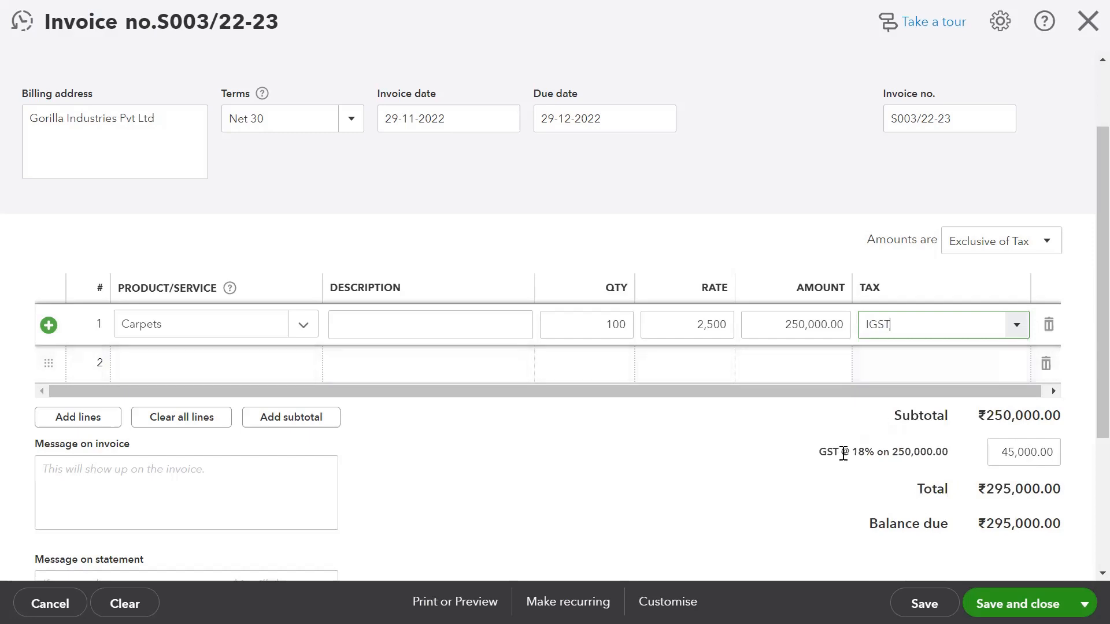
{"action": "left_click", "coordinate": [1019, 326]}
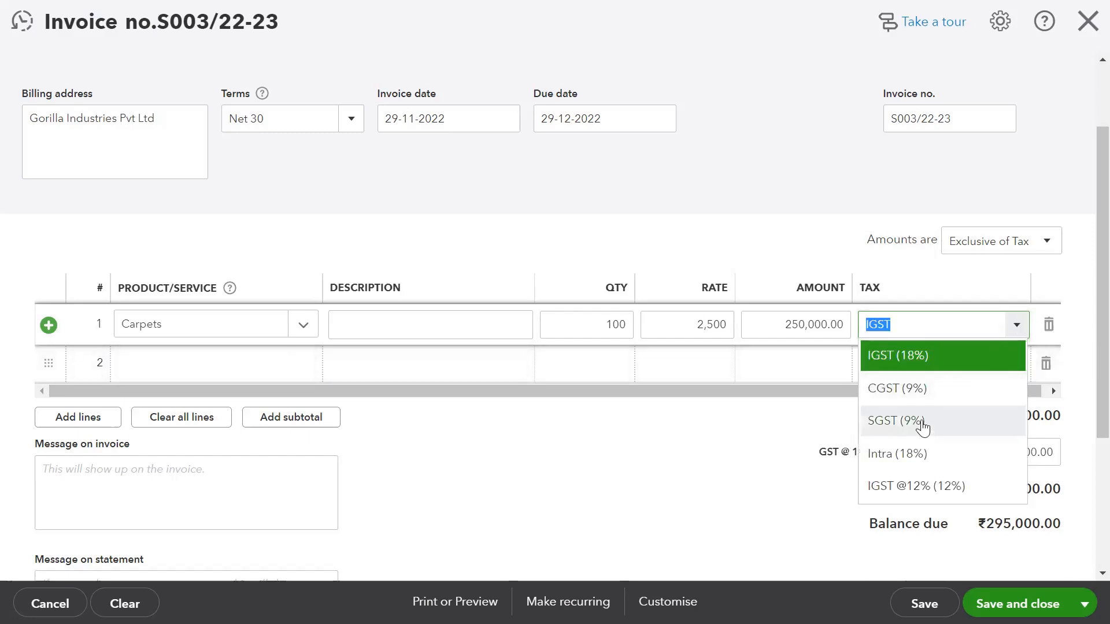
{"action": "left_click", "coordinate": [921, 454]}
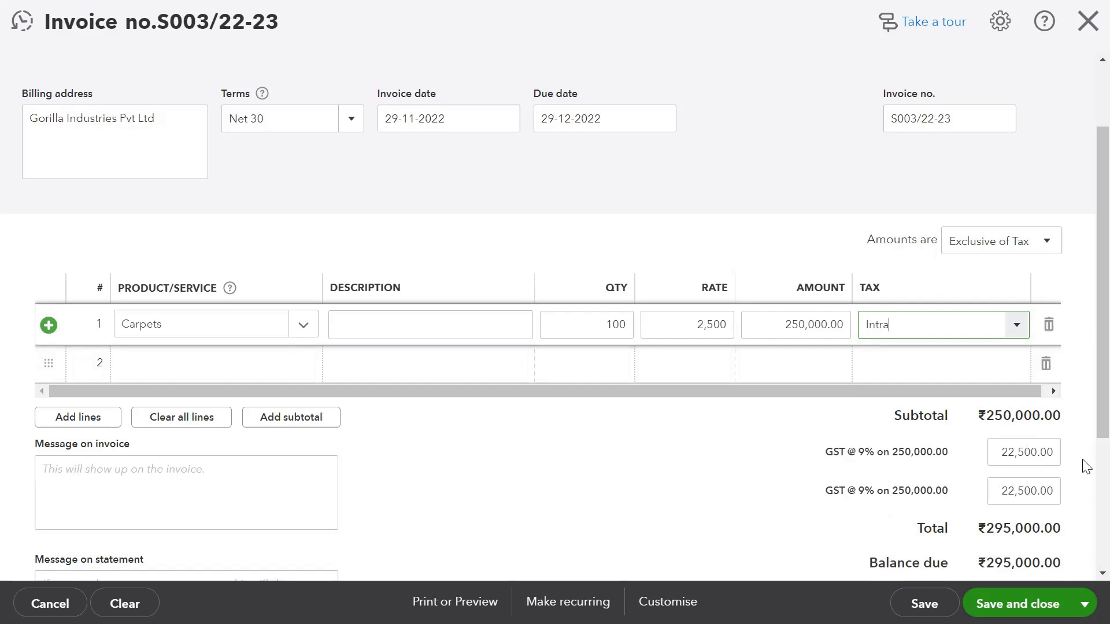
{"action": "left_click", "coordinate": [1102, 575]}
{"action": "left_click", "coordinate": [1102, 574]}
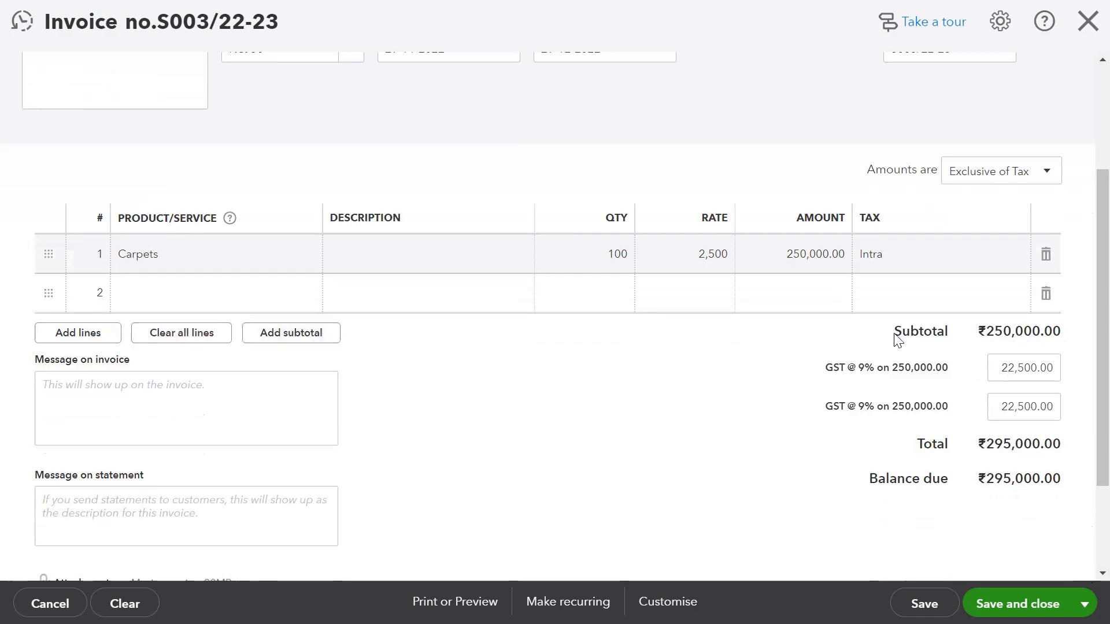
{"action": "left_click", "coordinate": [200, 407]}
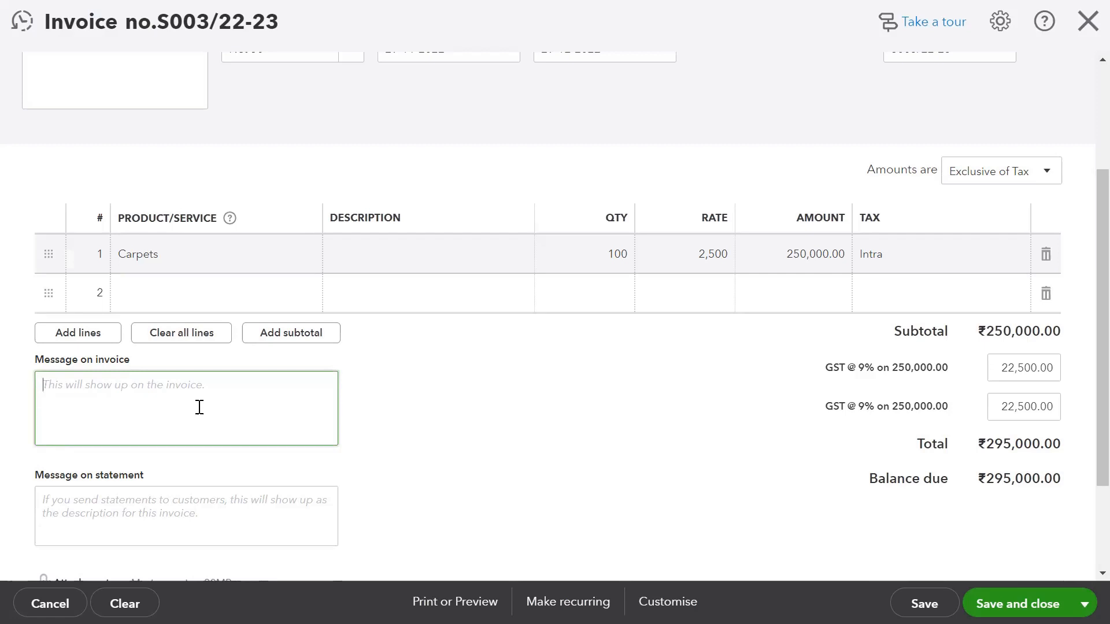
{"action": "scroll", "coordinate": [199, 408], "scroll_direction": "down", "scroll_amount": 2}
{"action": "left_click", "coordinate": [199, 408]}
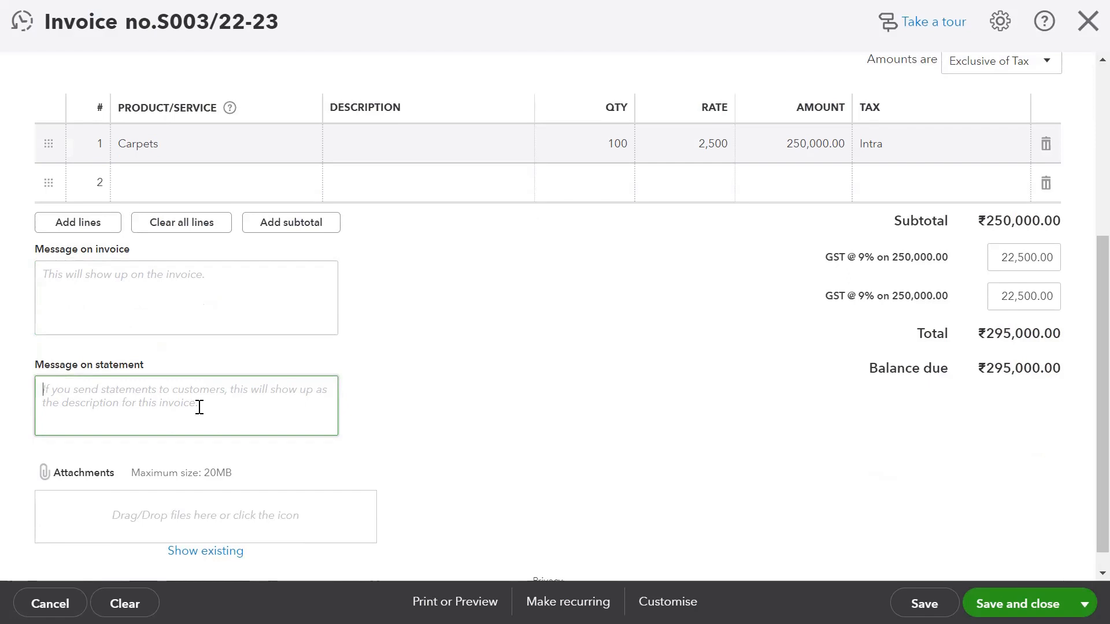
{"action": "left_click", "coordinate": [199, 407]}
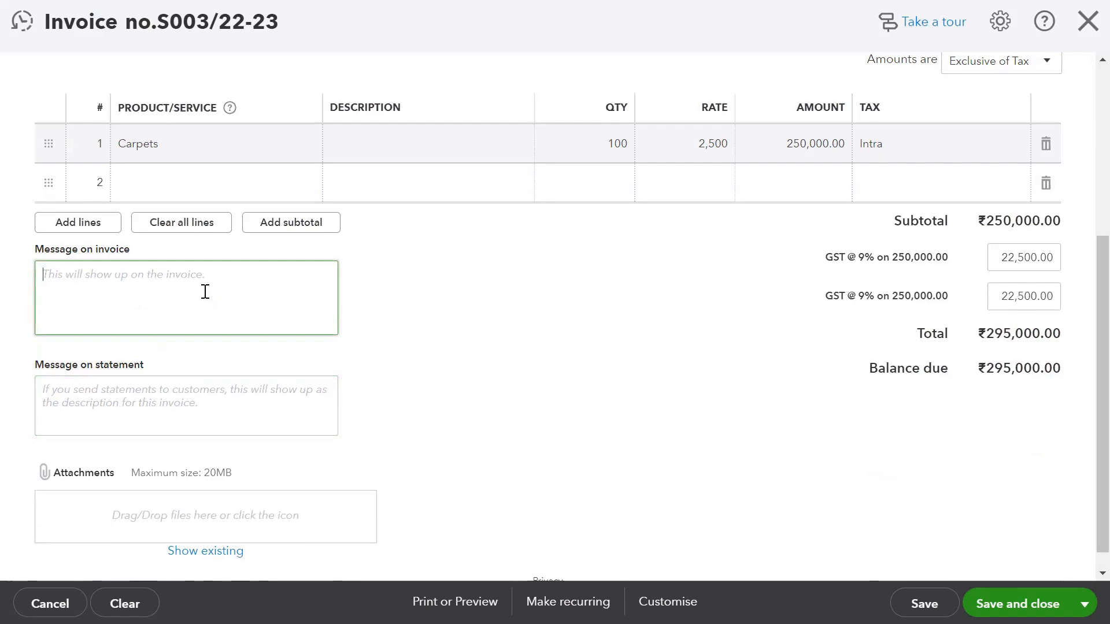
{"action": "left_click", "coordinate": [173, 400]}
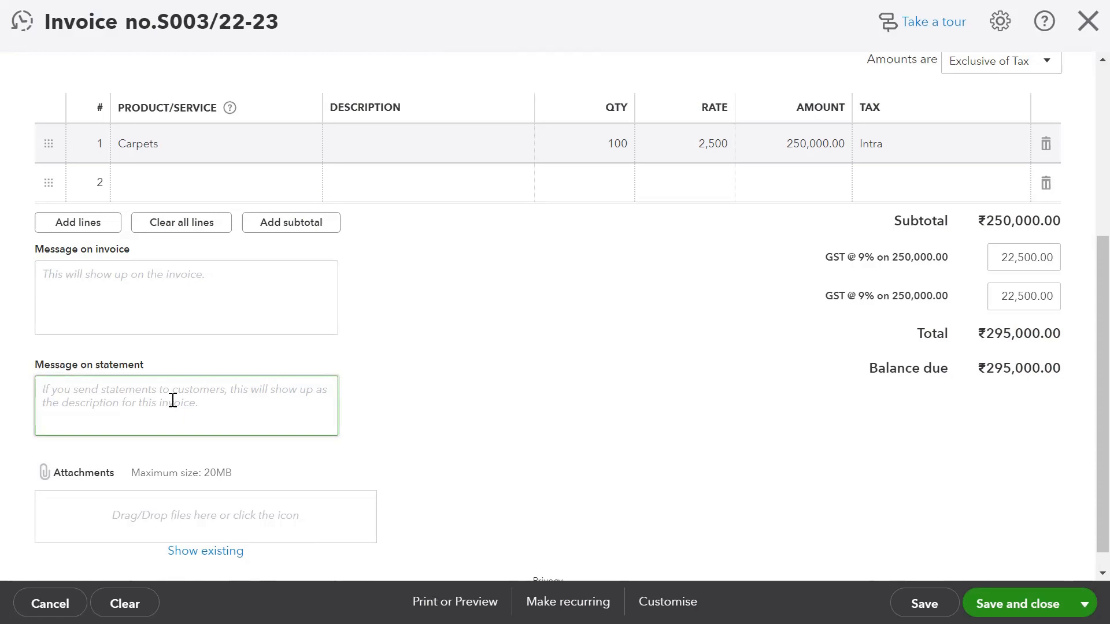
{"action": "scroll", "coordinate": [173, 400], "scroll_direction": "up", "scroll_amount": 4}
{"action": "scroll", "coordinate": [173, 400], "scroll_direction": "down", "scroll_amount": 5}
{"action": "scroll", "coordinate": [173, 400], "scroll_direction": "up", "scroll_amount": 2}
{"action": "scroll", "coordinate": [173, 400], "scroll_direction": "up", "scroll_amount": 3}
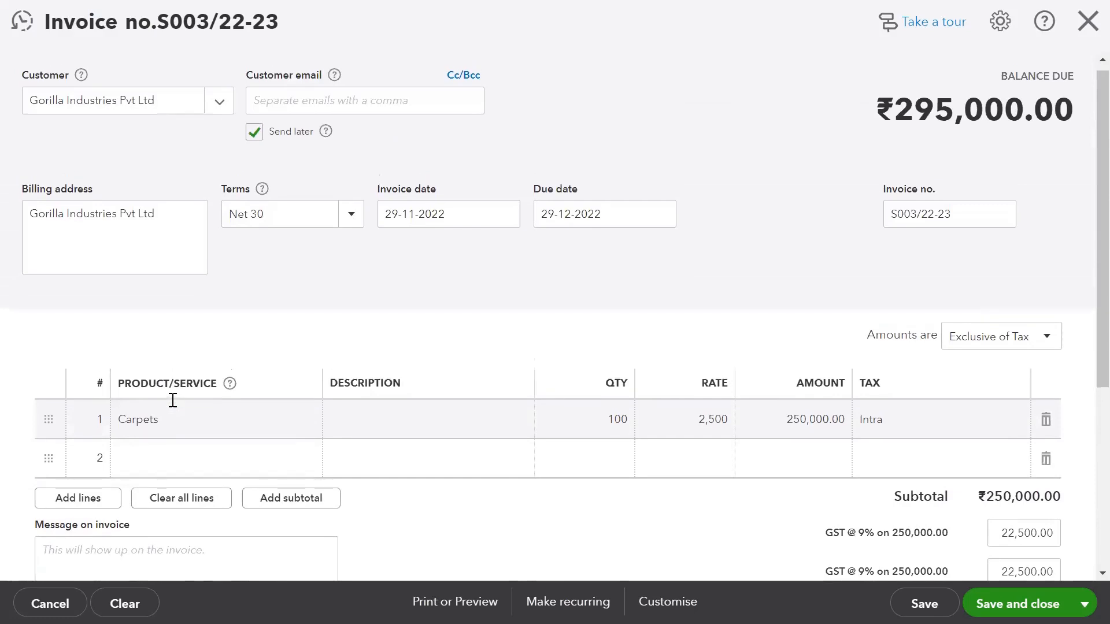
{"action": "scroll", "coordinate": [173, 400], "scroll_direction": "down", "scroll_amount": 5}
{"action": "scroll", "coordinate": [172, 400], "scroll_direction": "down", "scroll_amount": 1}
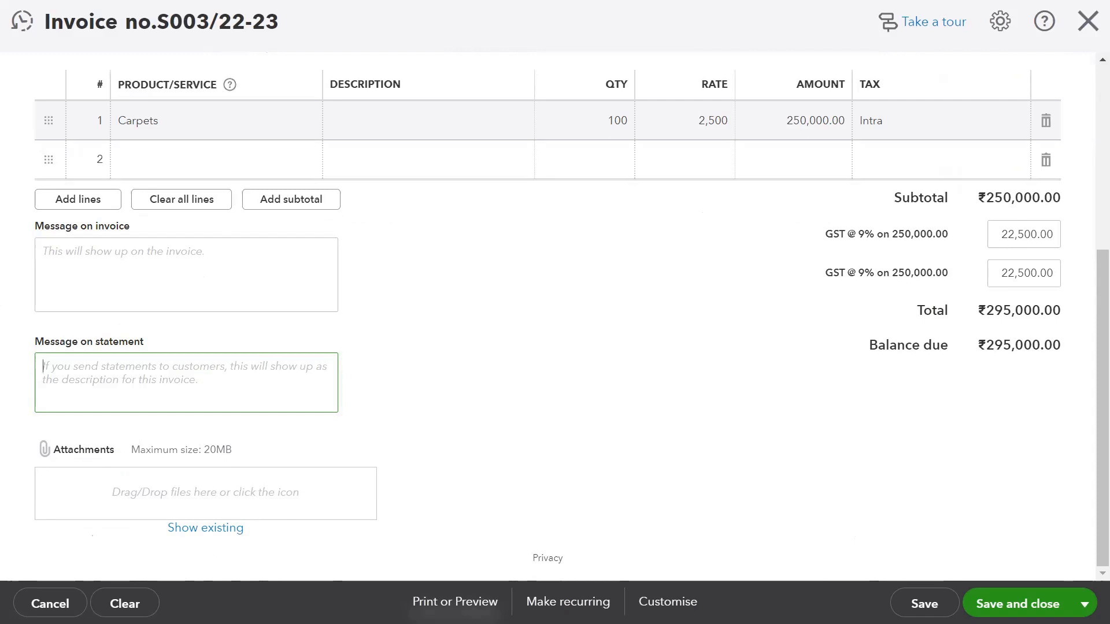
Show the Print or Preview Customise choices: Standard, New style and Edit current.
{"action": "left_click", "coordinate": [455, 602]}
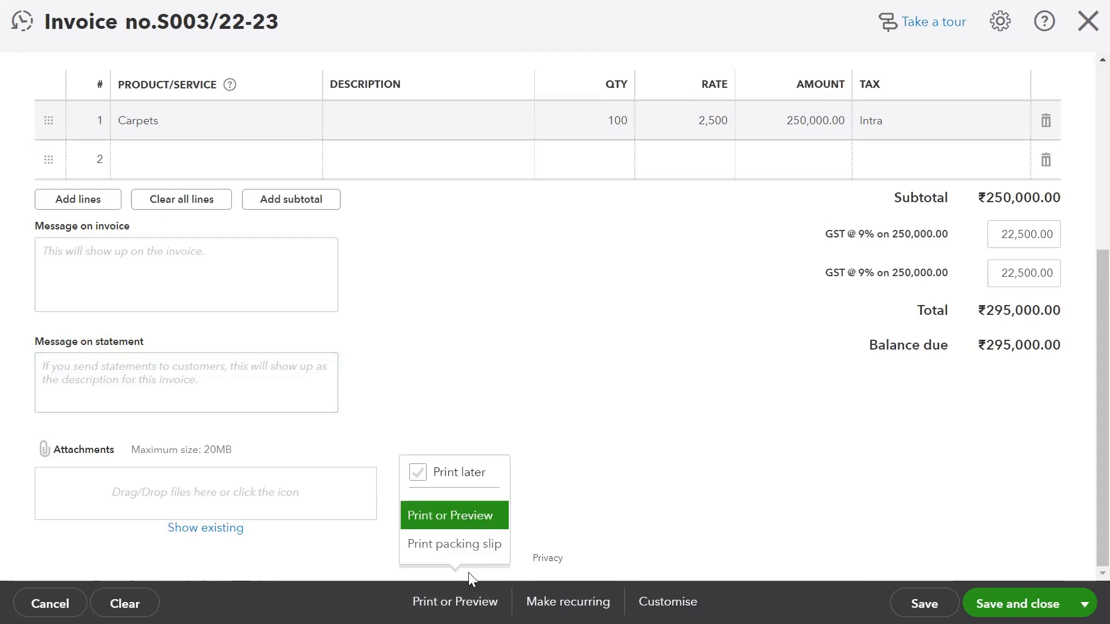
{"action": "left_click", "coordinate": [667, 602]}
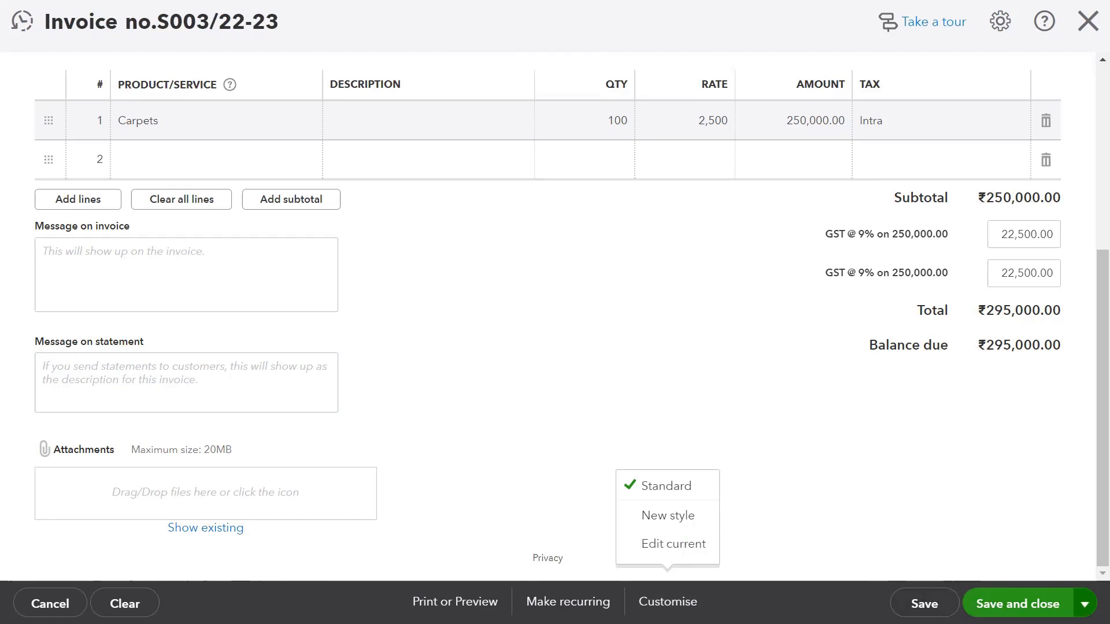
Close the style choices and choose Make recurring from the Save and close menu.
{"action": "left_click", "coordinate": [668, 603]}
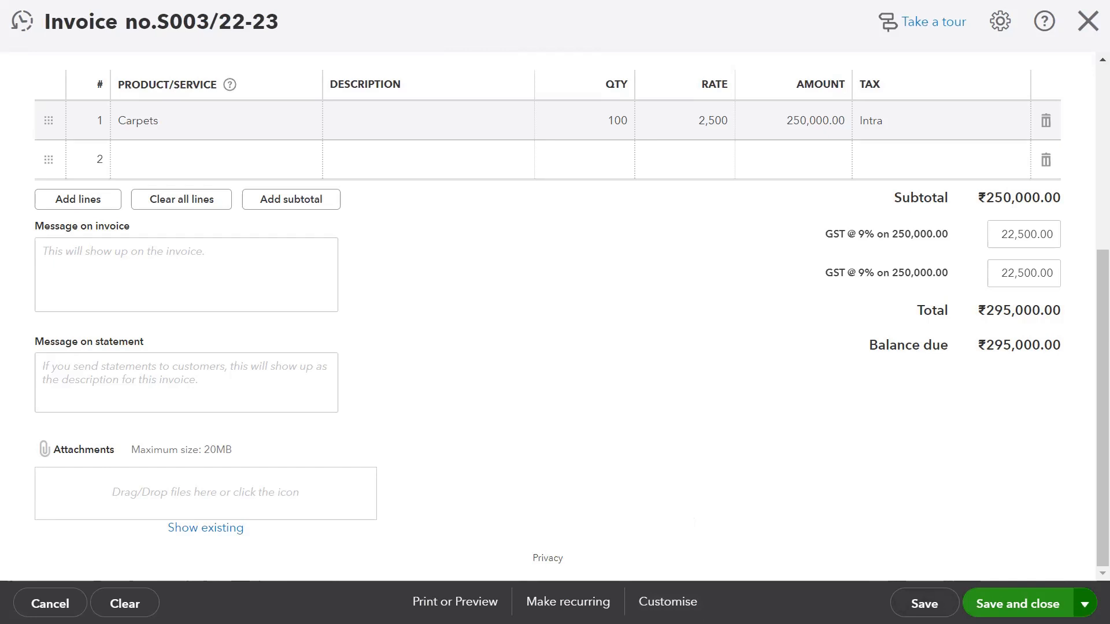
{"action": "left_click", "coordinate": [1084, 604]}
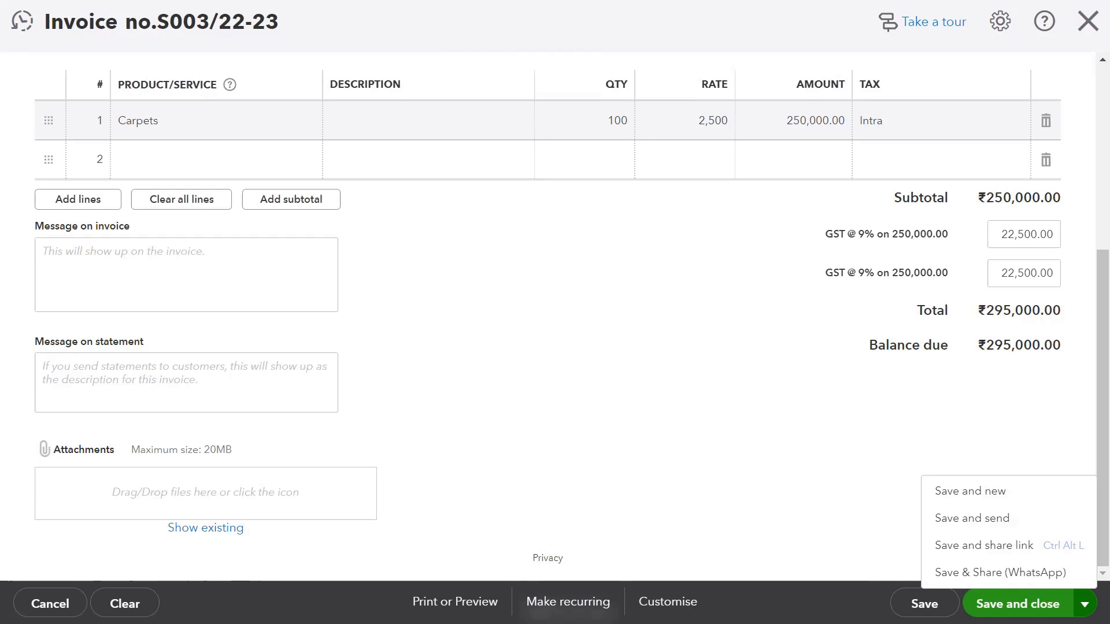
{"action": "left_click", "coordinate": [567, 602]}
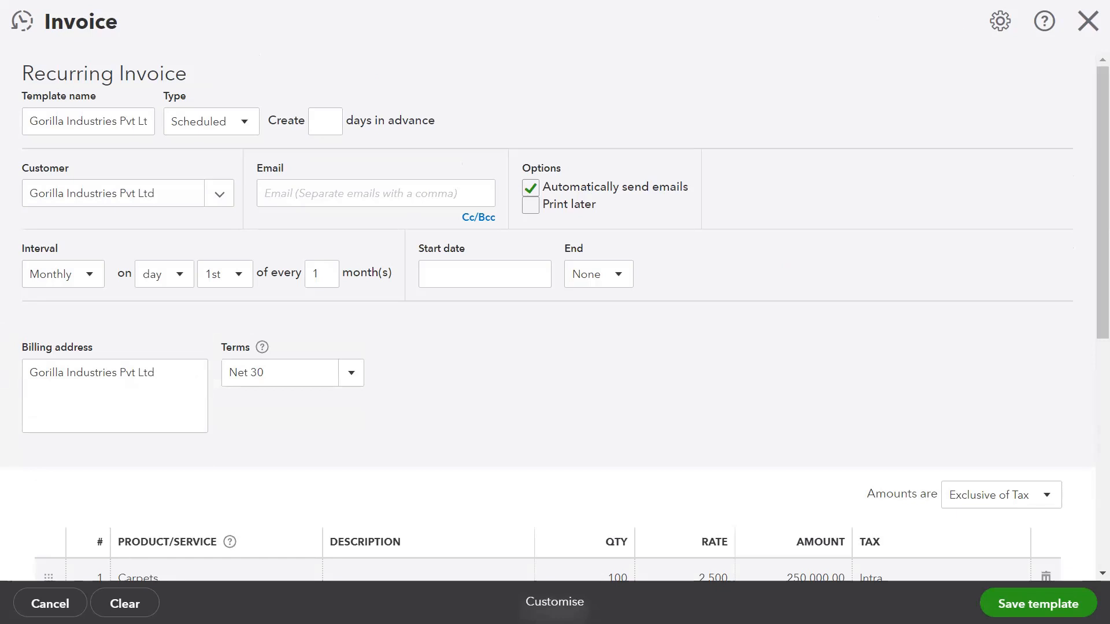
{"action": "left_click", "coordinate": [88, 276]}
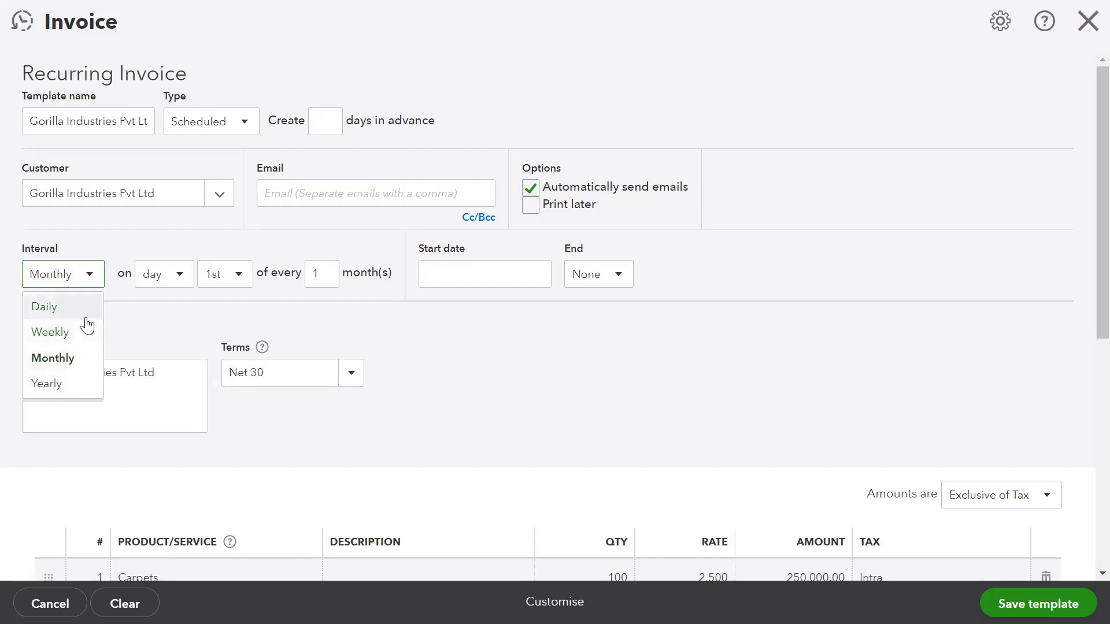
{"action": "left_click", "coordinate": [184, 284]}
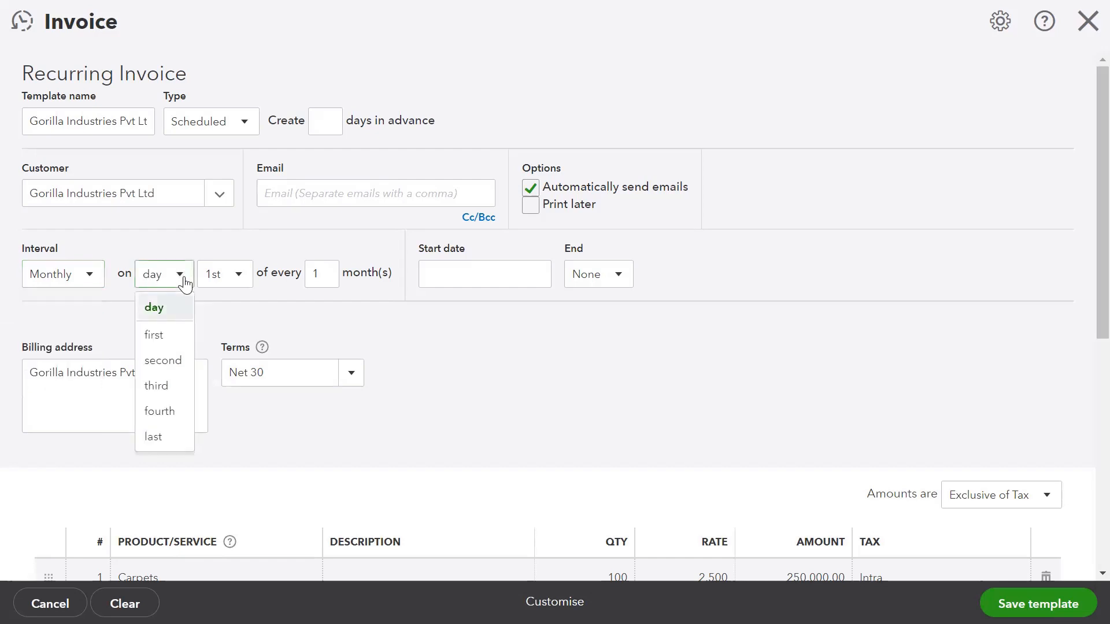
{"action": "left_click", "coordinate": [184, 282]}
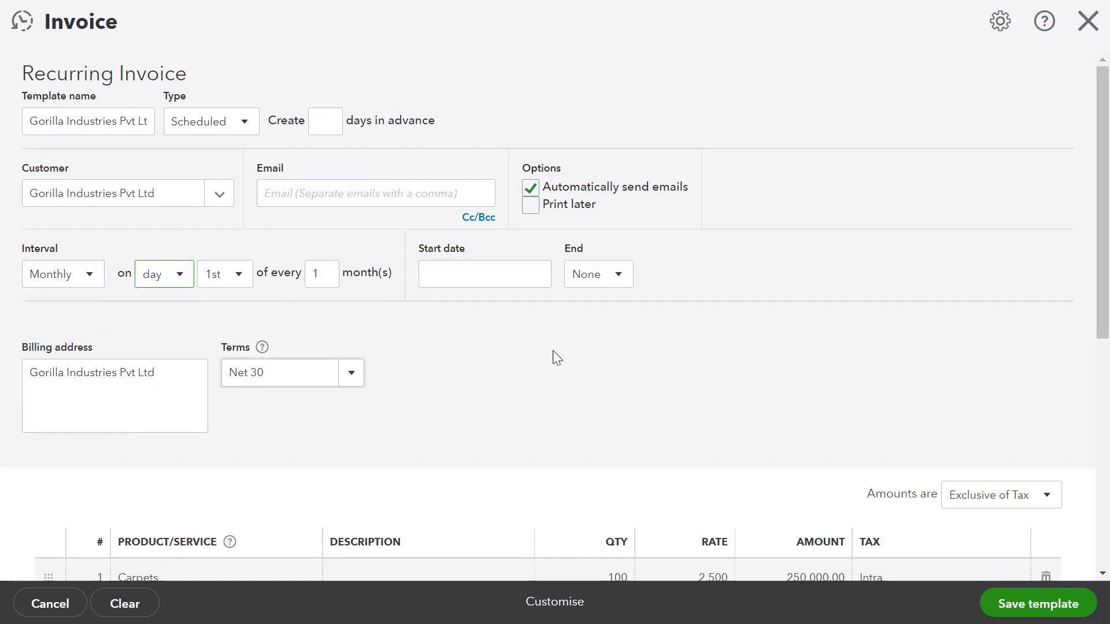
{"action": "scroll", "coordinate": [556, 358], "scroll_direction": "down", "scroll_amount": 8}
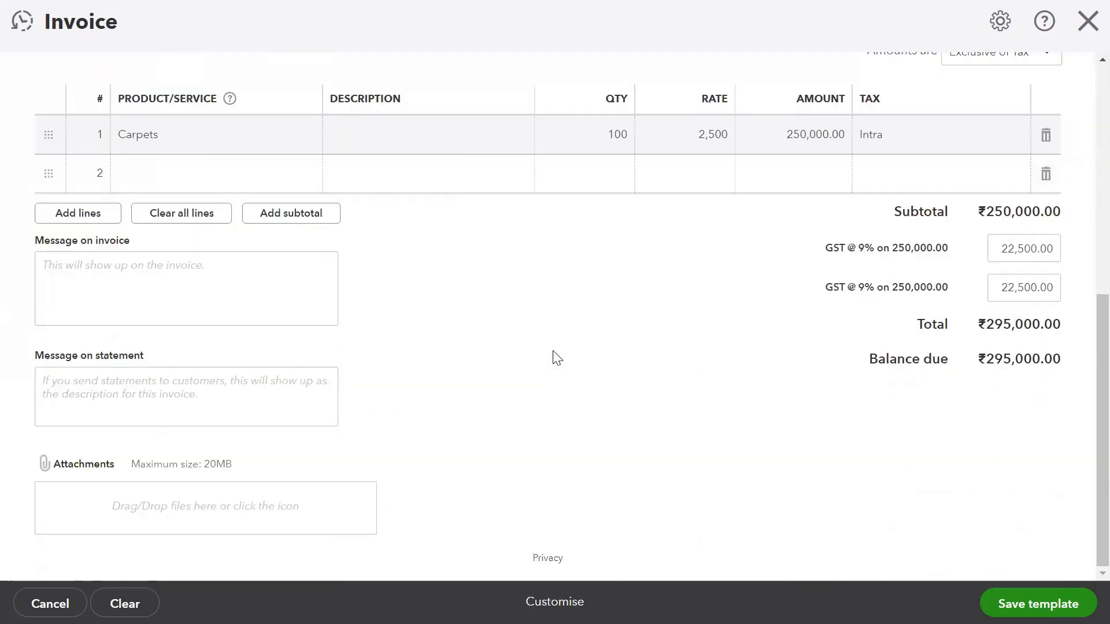
{"action": "scroll", "coordinate": [556, 358], "scroll_direction": "up", "scroll_amount": 8}
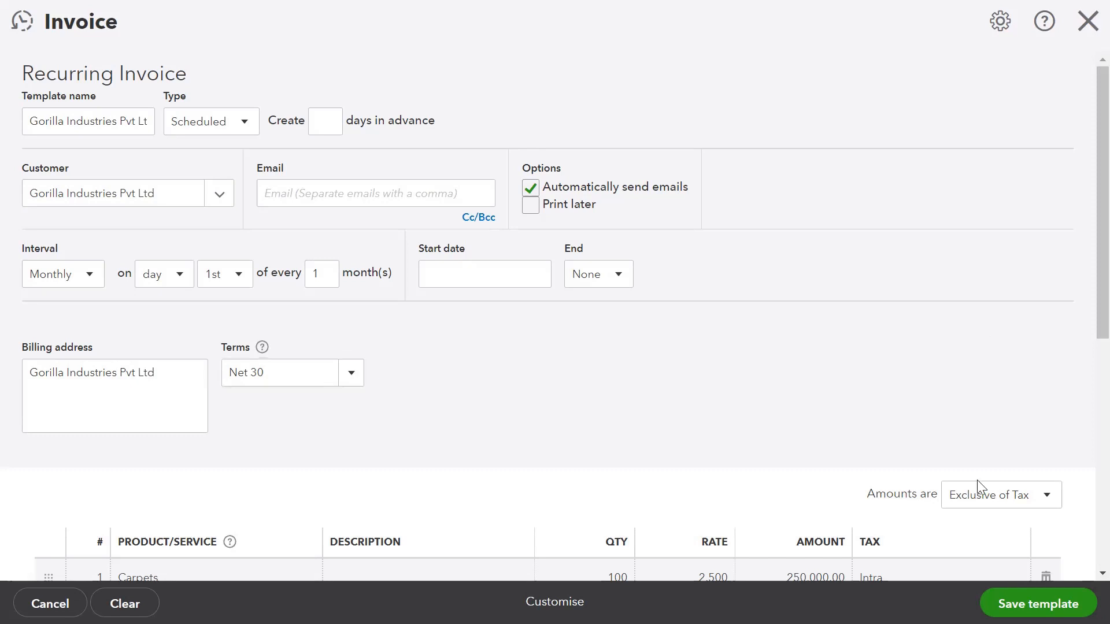
Cancel the recurring template, enter the customer's e-mail, and save and close invoice S003/22-23.
{"action": "left_click", "coordinate": [51, 604]}
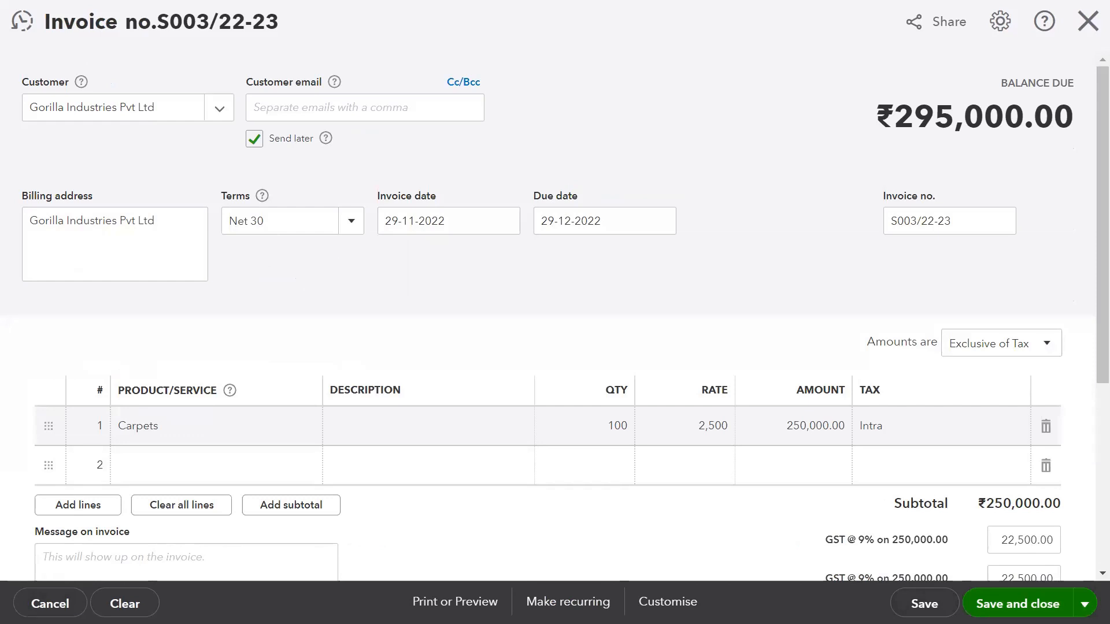
{"action": "left_click", "coordinate": [1017, 604]}
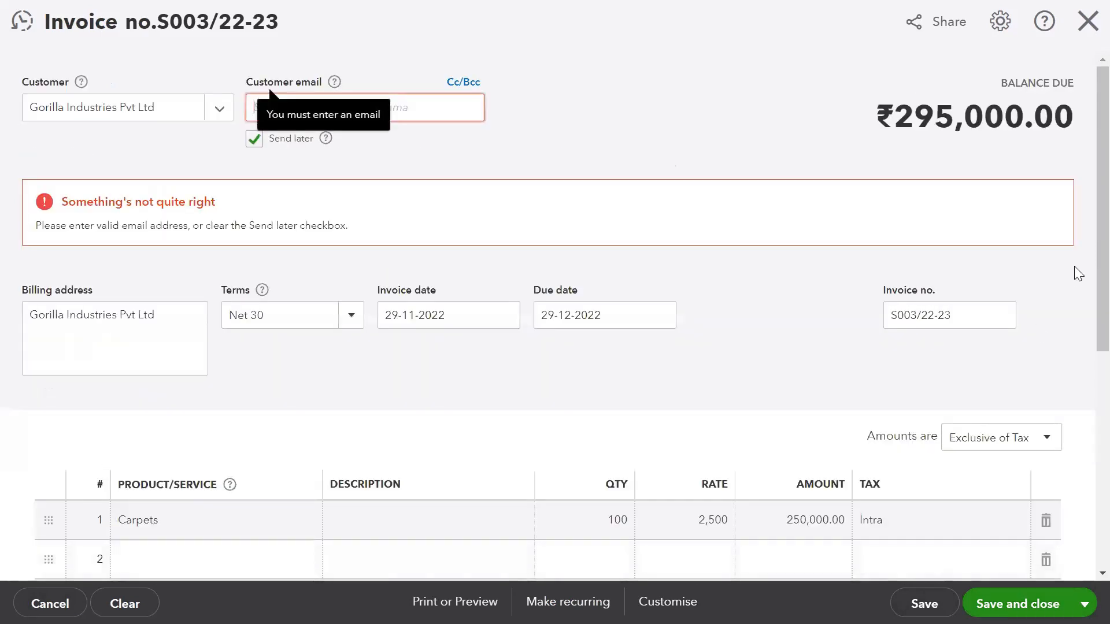
{"action": "left_click", "coordinate": [393, 99]}
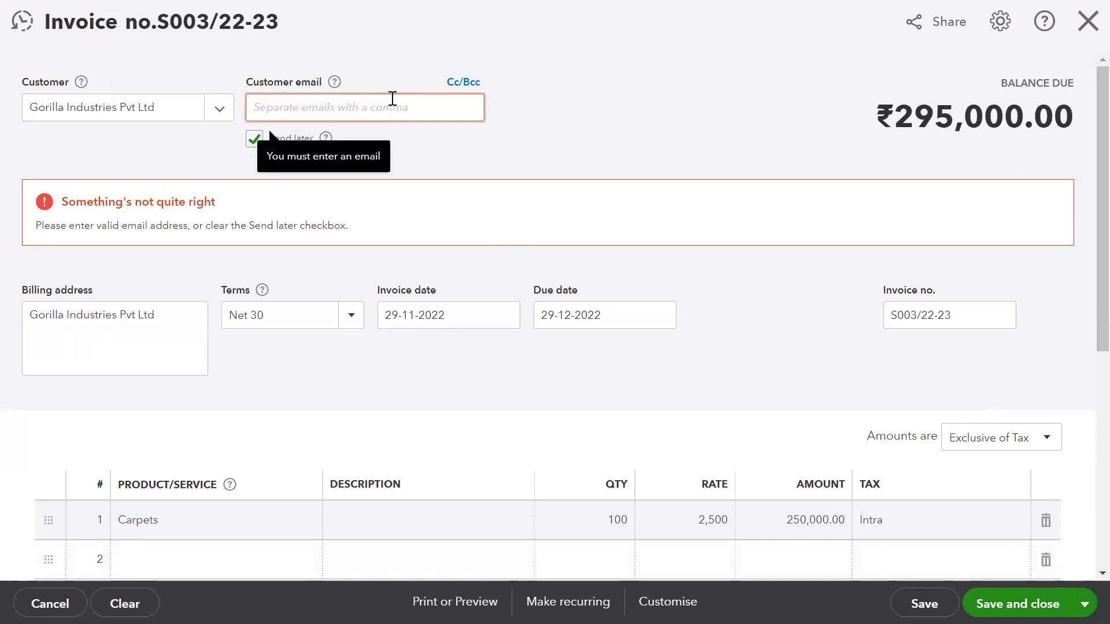
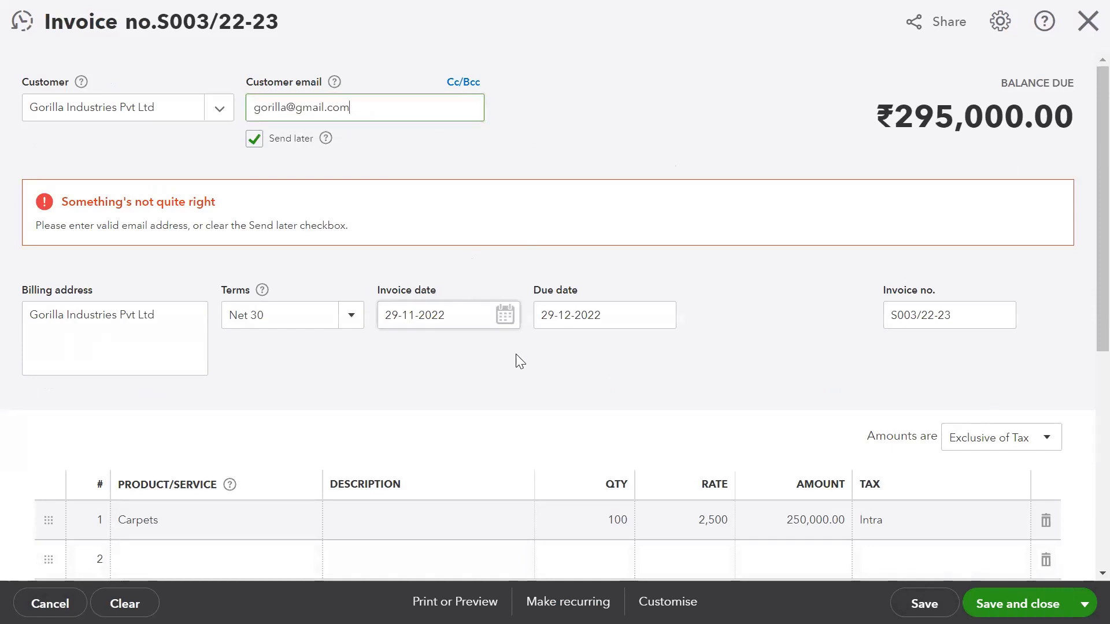
{"action": "left_click", "coordinate": [1017, 603]}
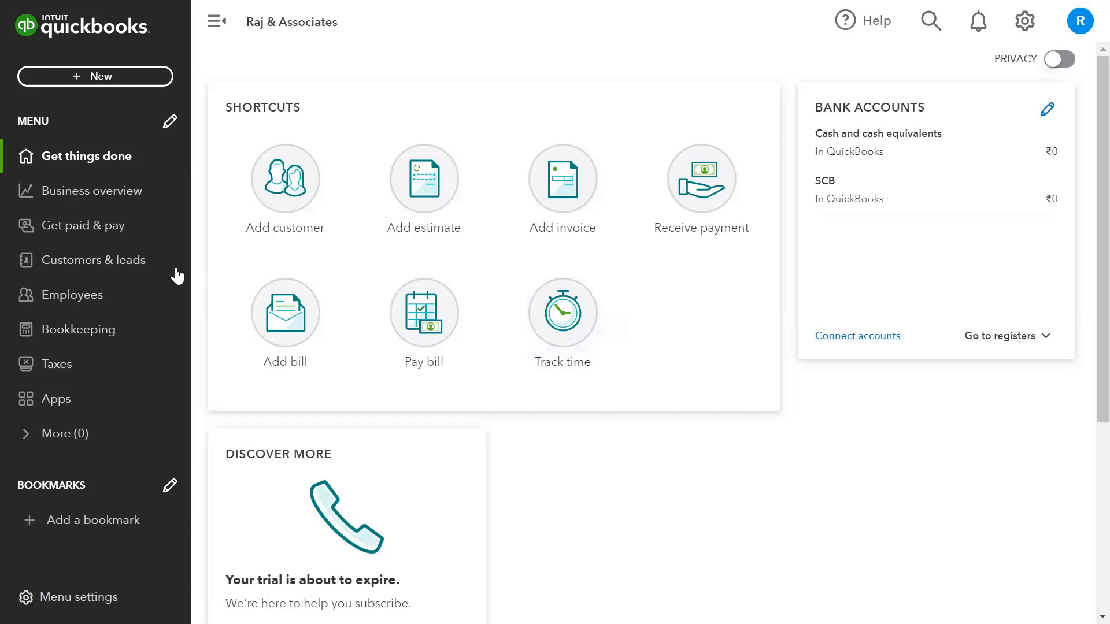
Open Gorilla Industries Pvt Ltd from Customers & leads and view its Transaction List.
{"action": "left_click", "coordinate": [99, 261]}
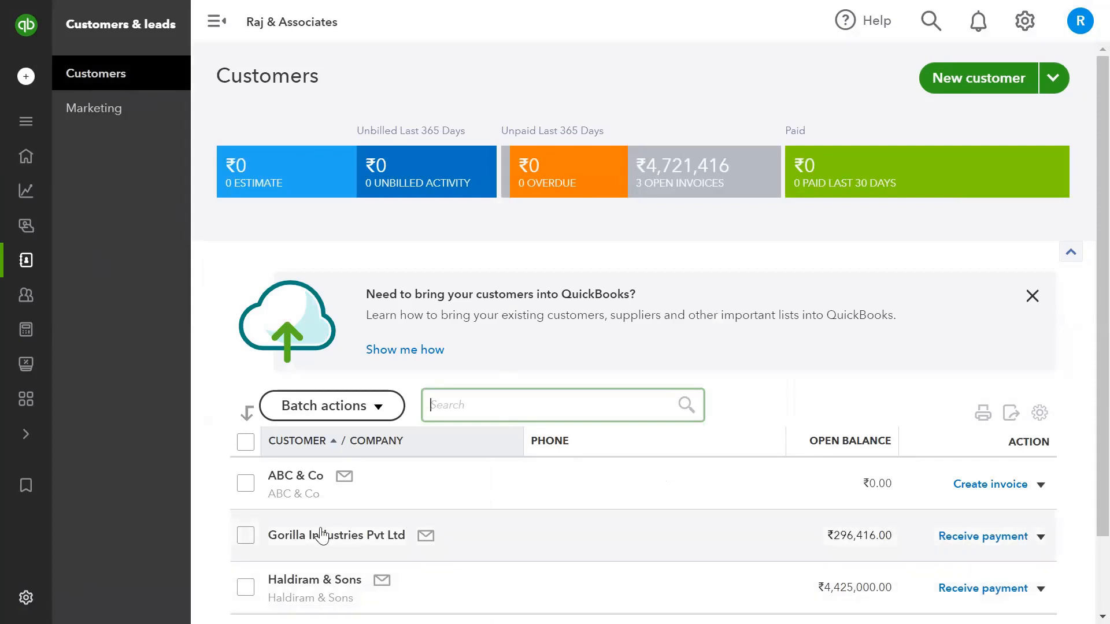
{"action": "left_click", "coordinate": [322, 537]}
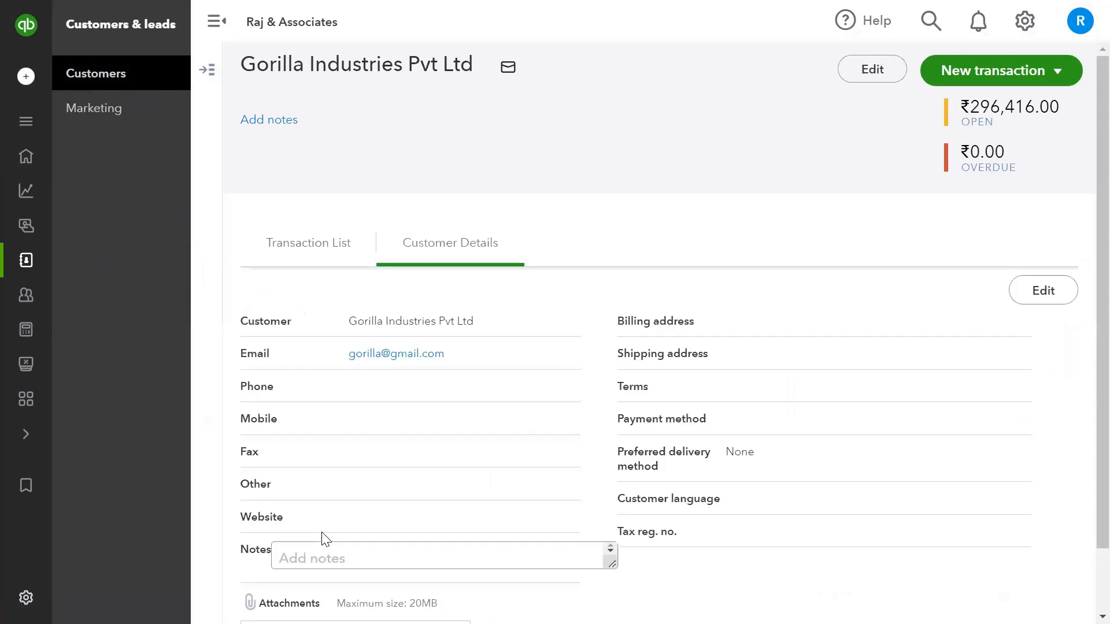
{"action": "left_click", "coordinate": [304, 251]}
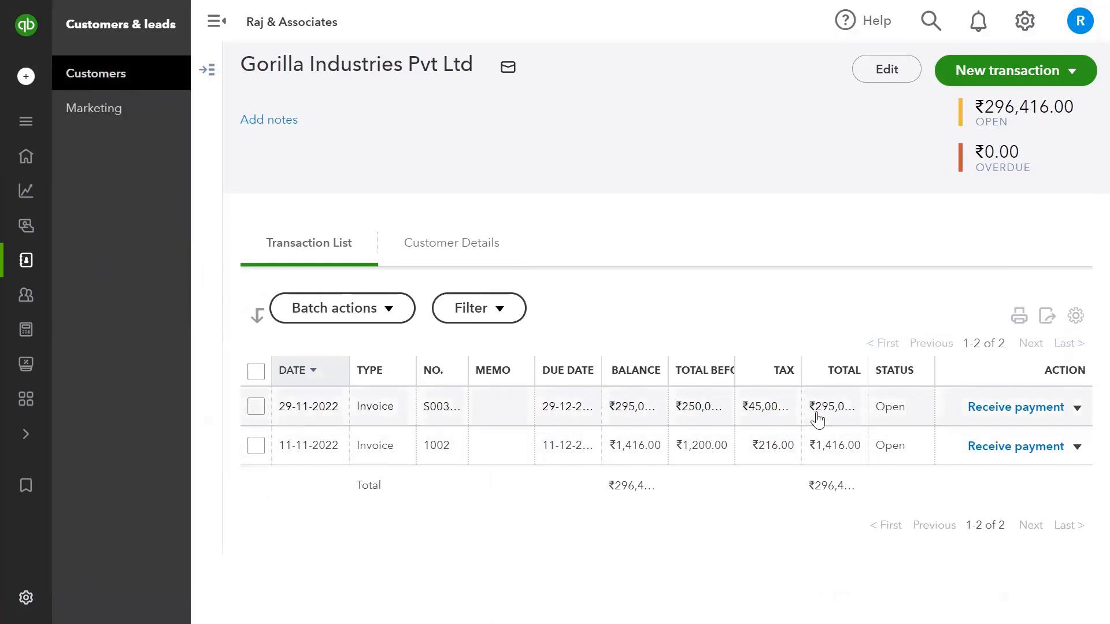
Filter Gorilla Industries Pvt Ltd's transactions to a Date of Today.
{"action": "left_click", "coordinate": [257, 408]}
{"action": "left_click", "coordinate": [257, 408]}
{"action": "left_click", "coordinate": [501, 319]}
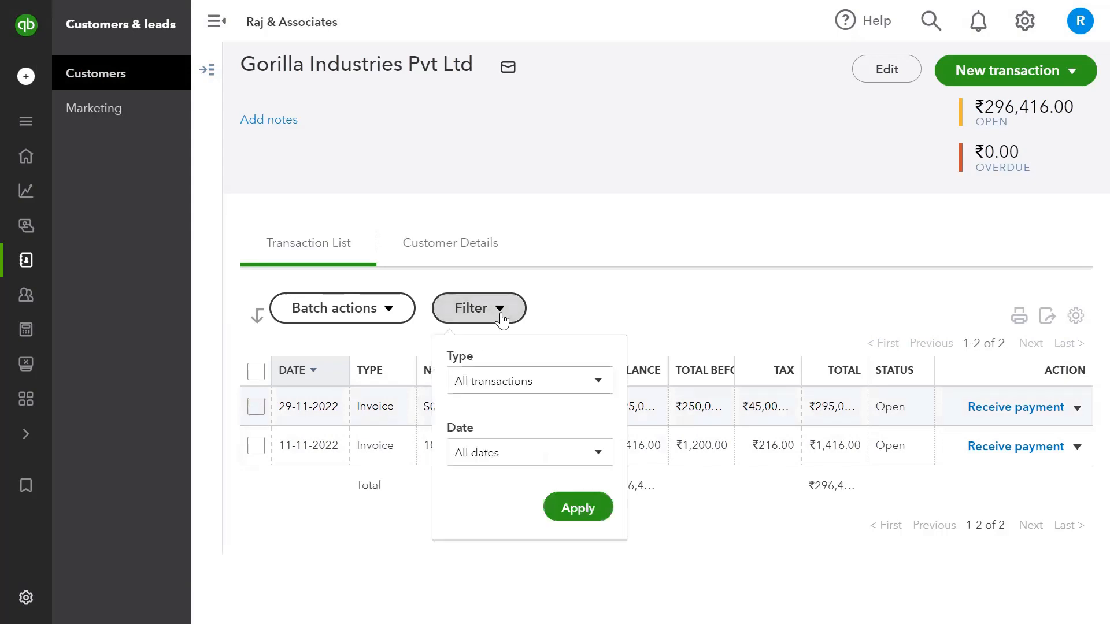
{"action": "left_click", "coordinate": [596, 454]}
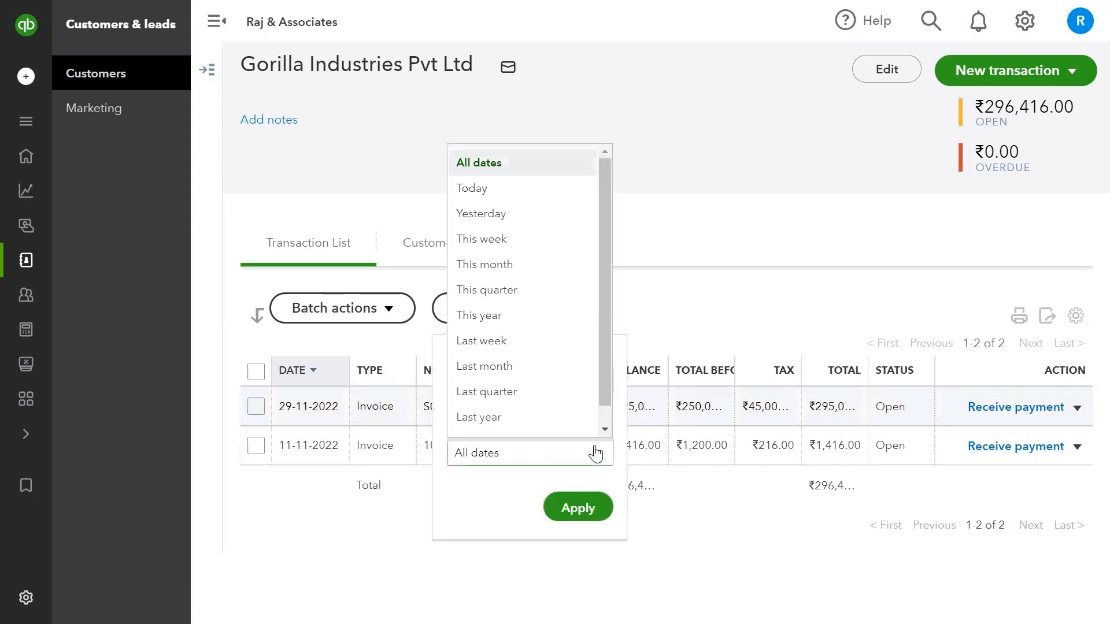
{"action": "left_click", "coordinate": [531, 199]}
{"action": "left_click", "coordinate": [578, 506]}
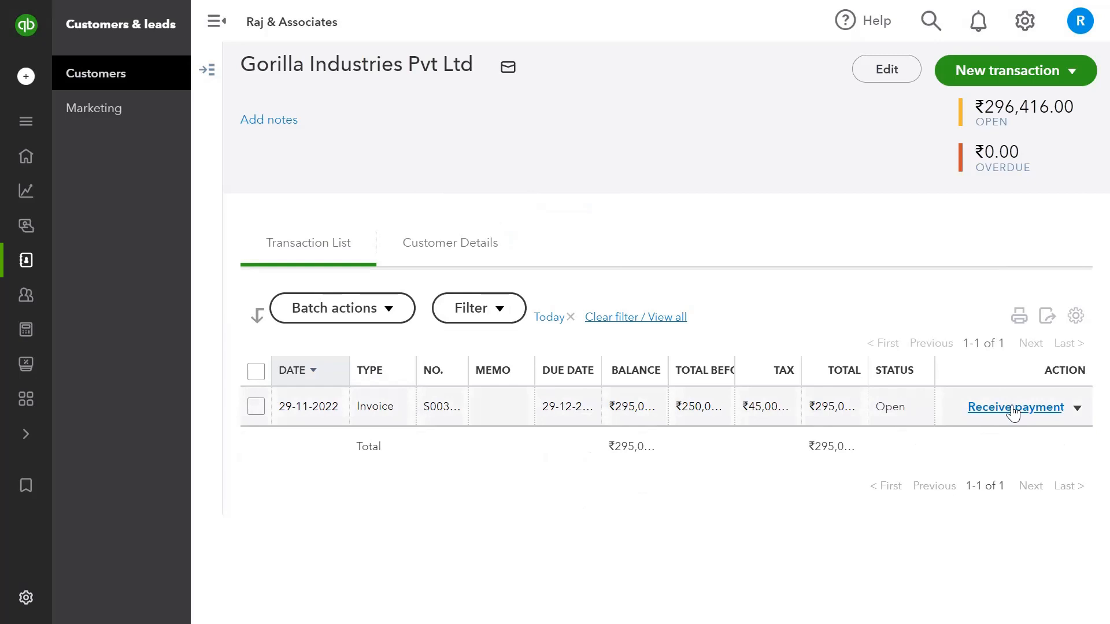
{"action": "mouse_move", "coordinate": [81, 75]}
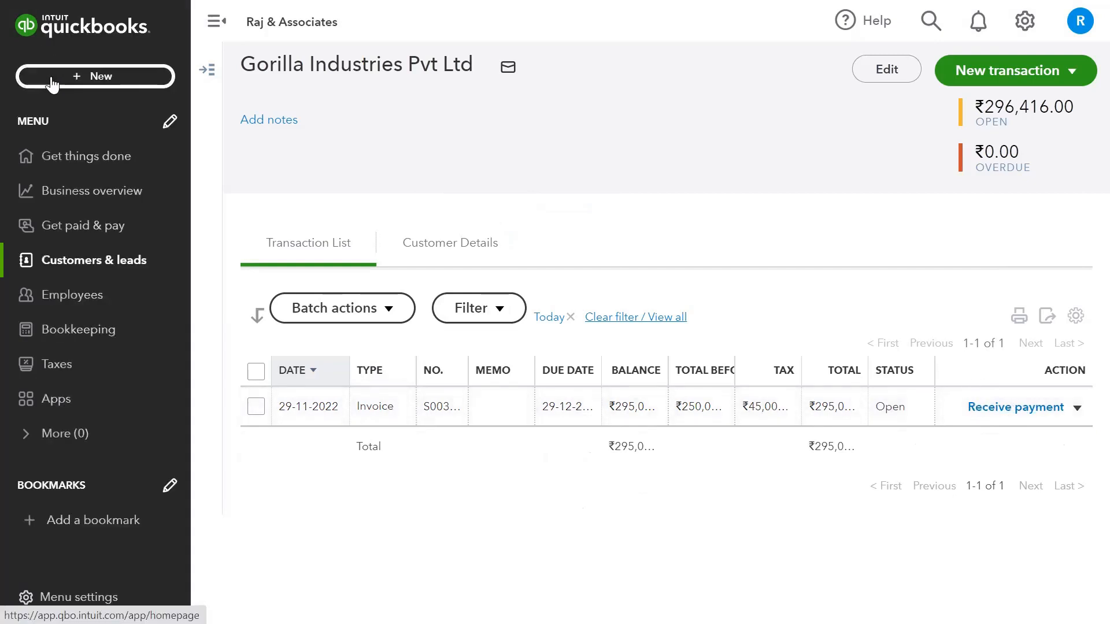
{"action": "left_click", "coordinate": [90, 81]}
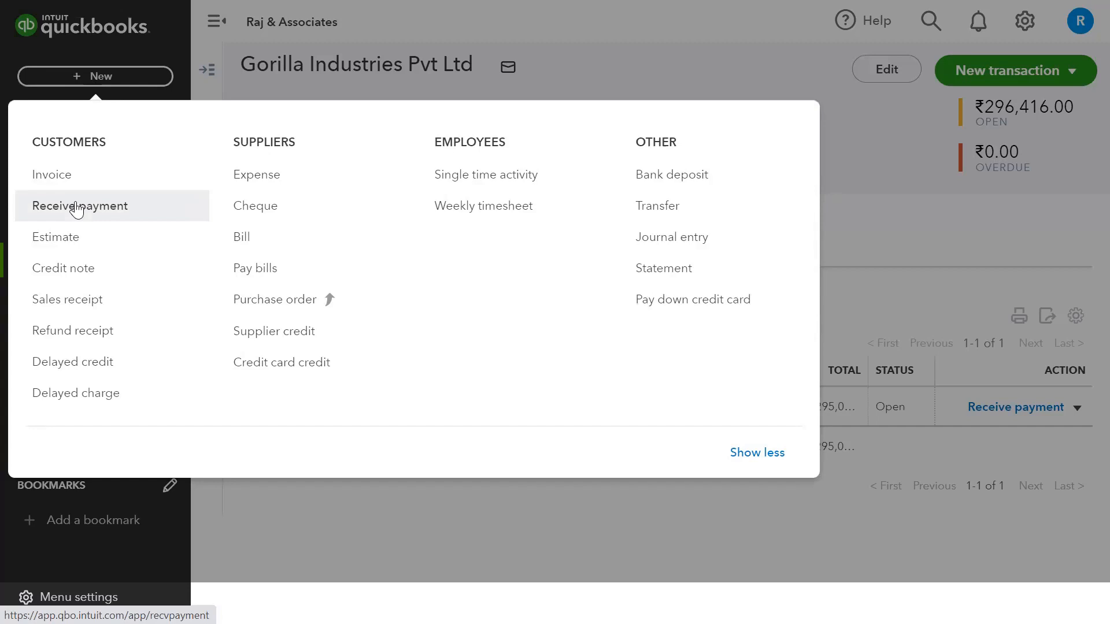
{"action": "left_click", "coordinate": [1031, 412]}
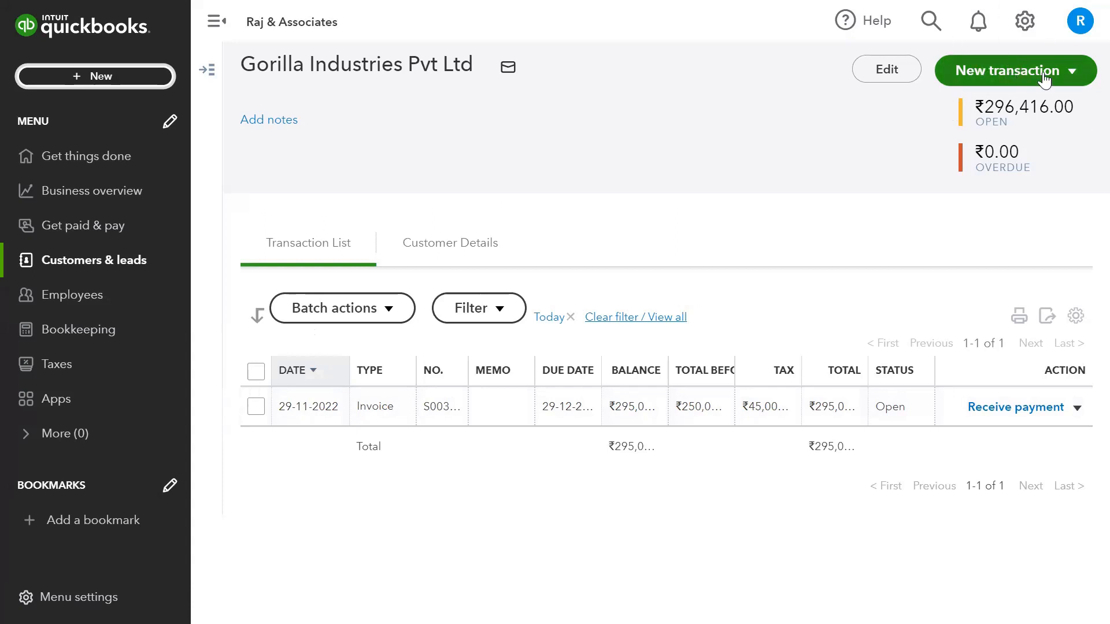
{"action": "left_click", "coordinate": [1072, 72]}
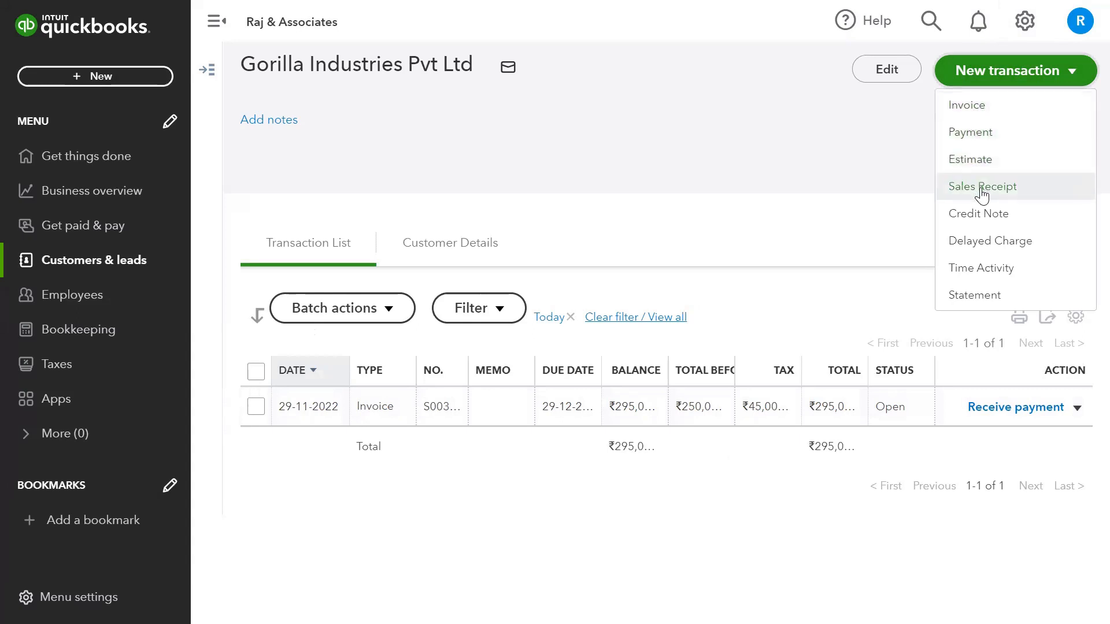
{"action": "left_click", "coordinate": [889, 189]}
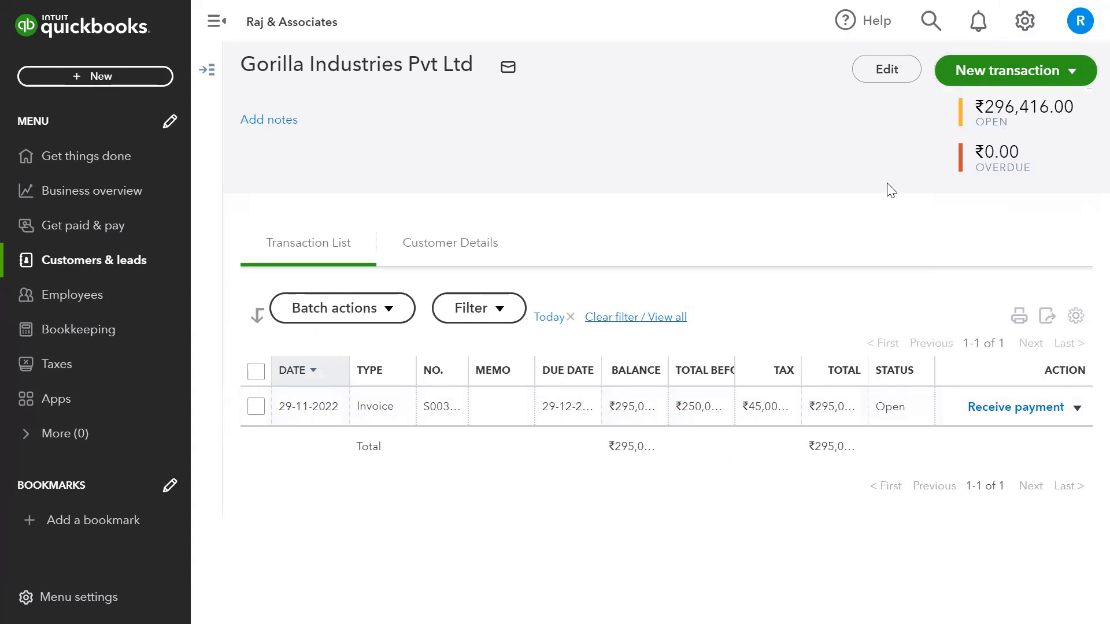
Start receiving payment on invoice S003/22-23 with Cheque as the payment method.
{"action": "left_click", "coordinate": [1016, 408]}
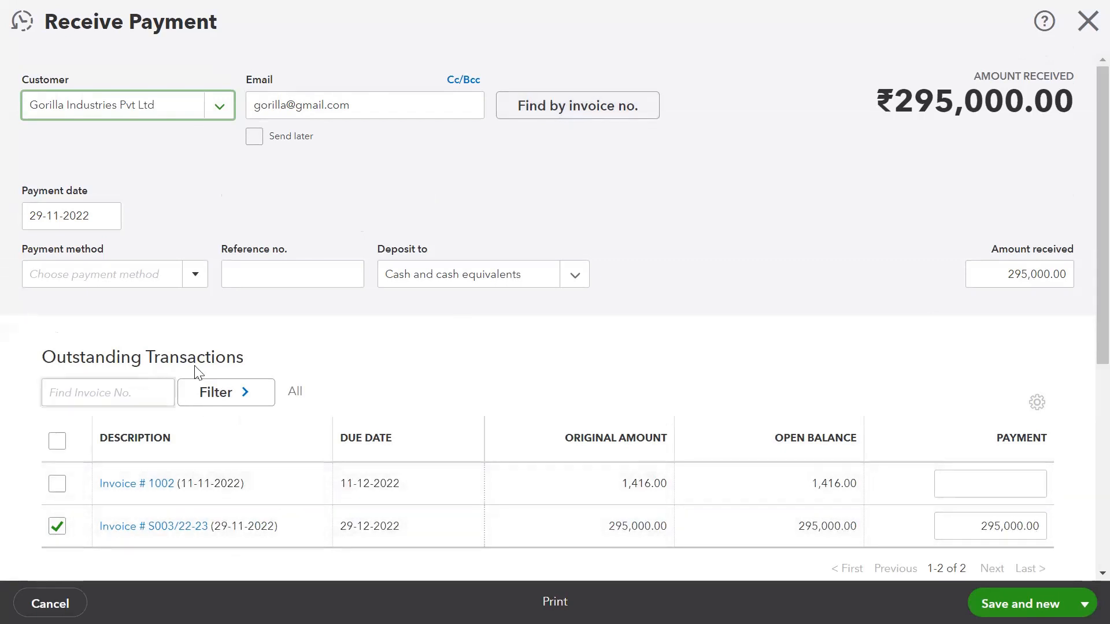
{"action": "left_click", "coordinate": [192, 282]}
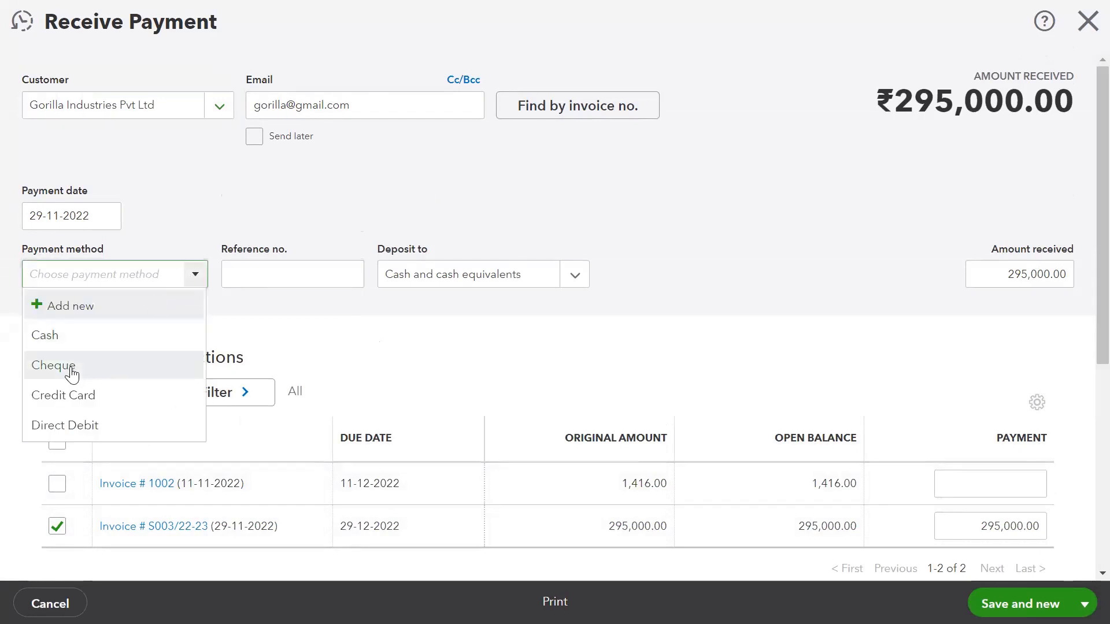
{"action": "left_click", "coordinate": [72, 372]}
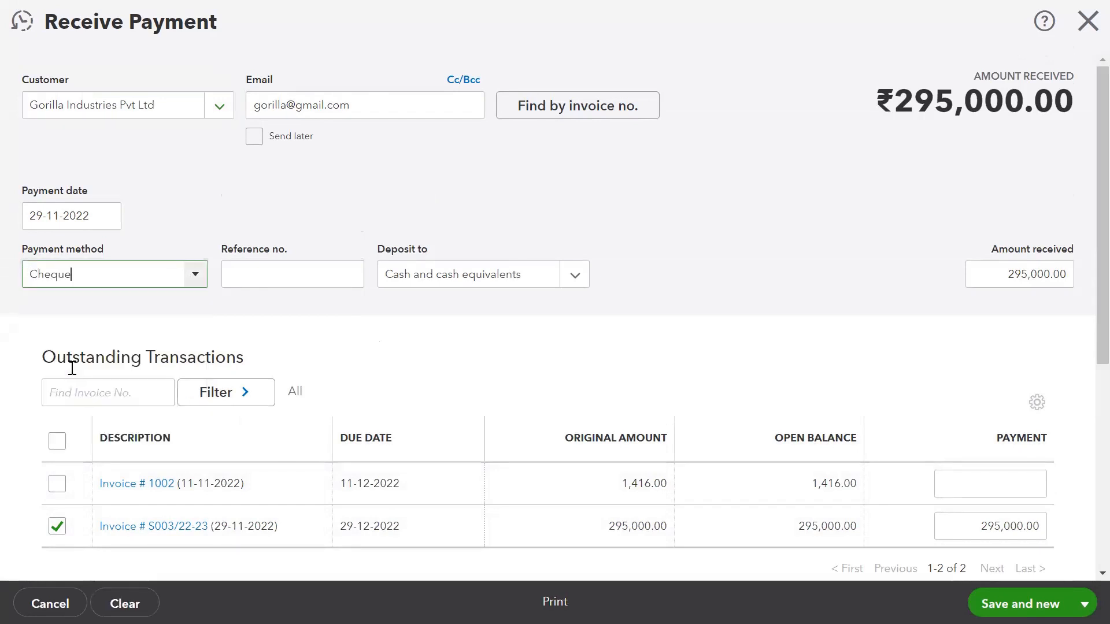
Enter cheque reference 123456 and choose SCB as the deposit account.
{"action": "left_click", "coordinate": [262, 275]}
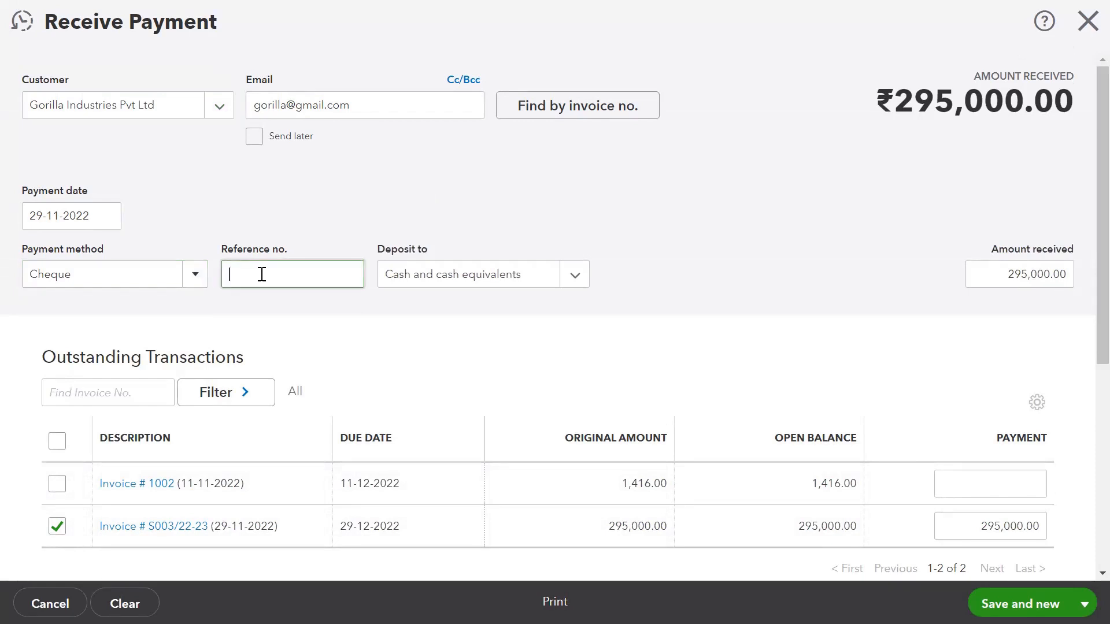
{"action": "type", "text": "123456"}
{"action": "key", "text": "Tab"}
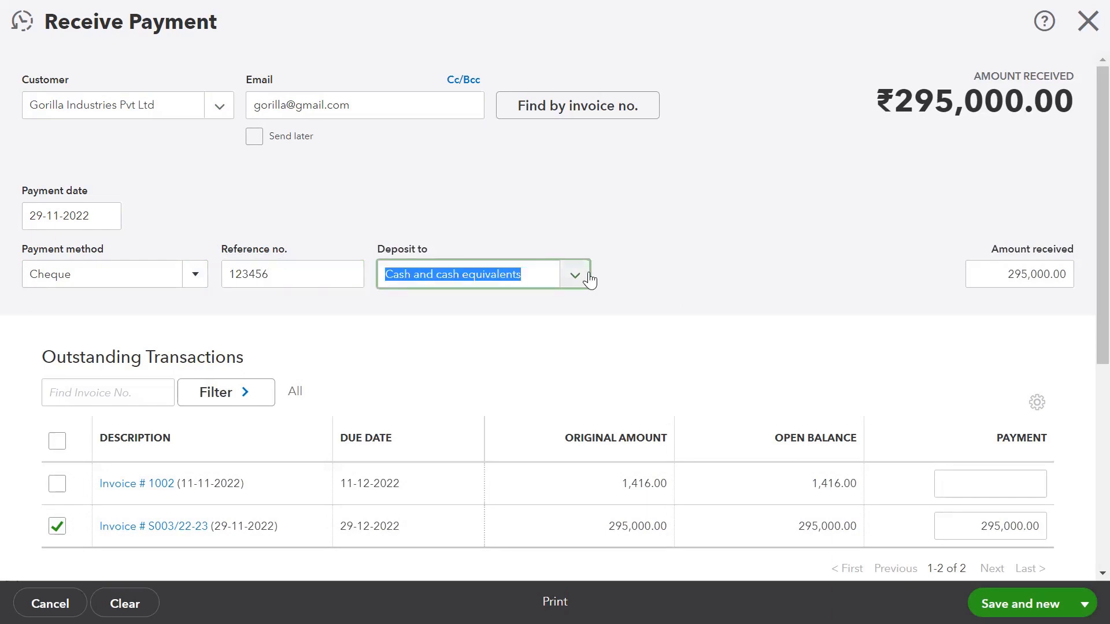
{"action": "type", "text": "bank"}
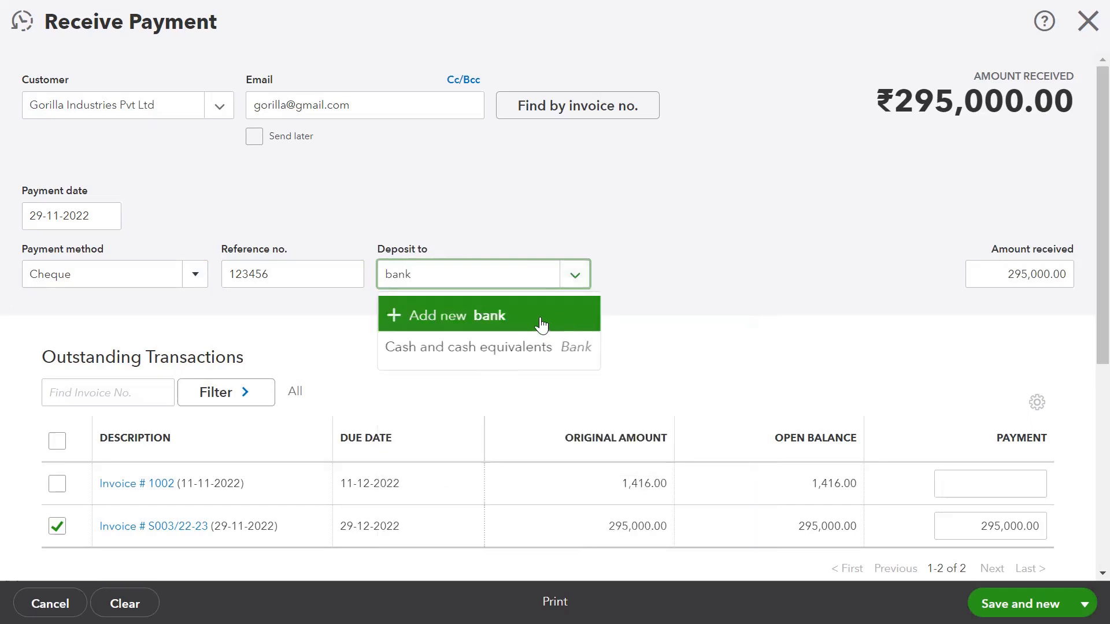
{"action": "key", "text": "BackSpace"}
{"action": "key", "text": "BackSpace"}
{"action": "key", "text": "BackSpace"}
{"action": "key", "text": "BackSpace"}
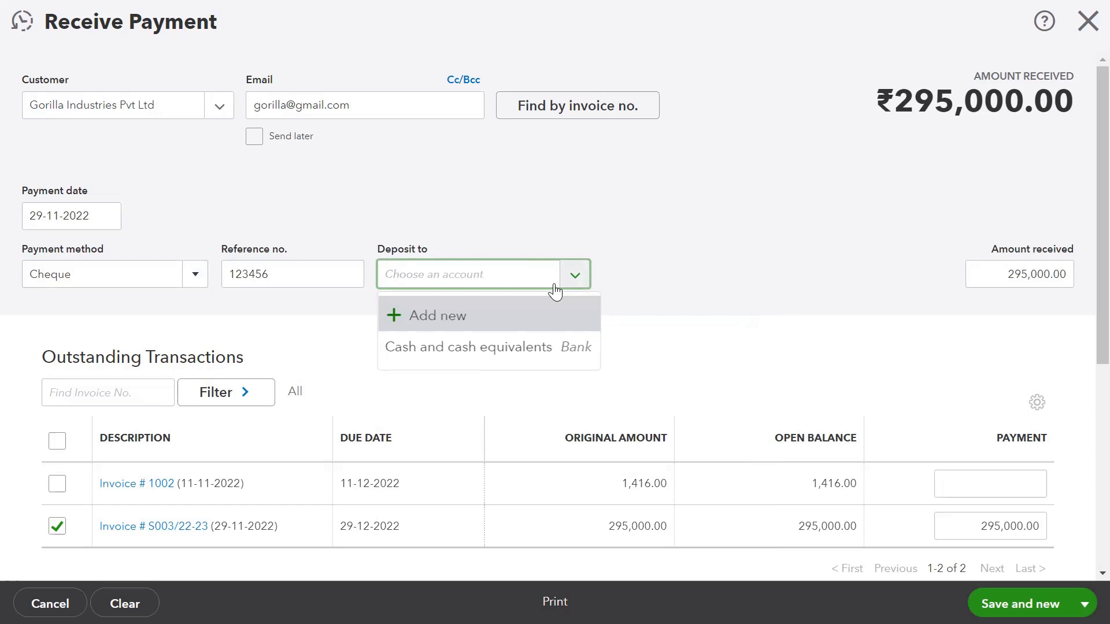
{"action": "type", "text": "sc"}
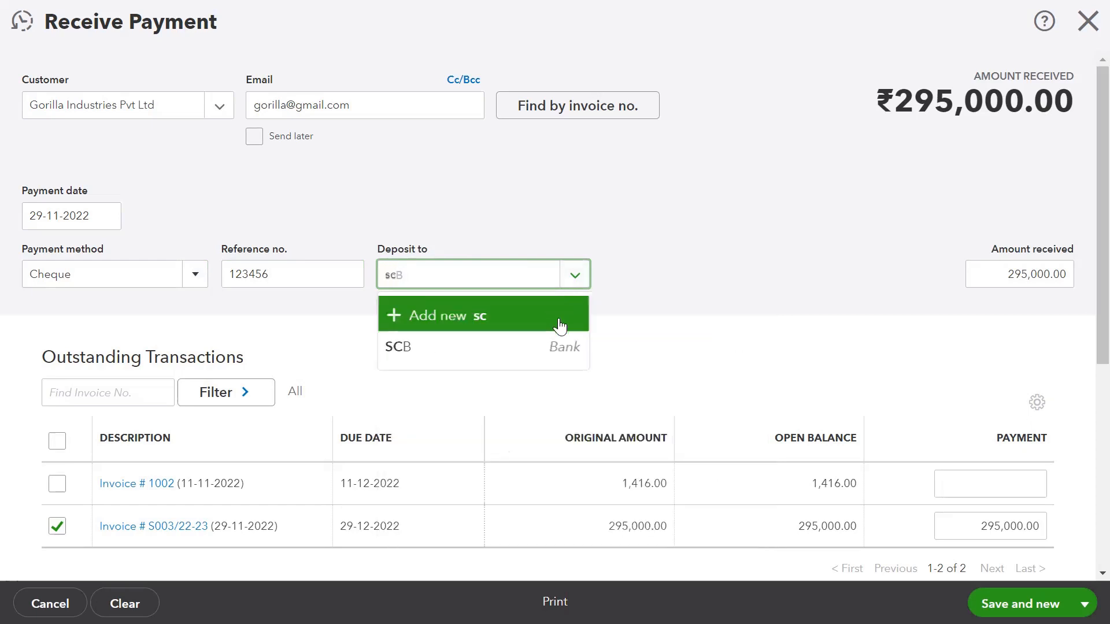
{"action": "left_click", "coordinate": [497, 353]}
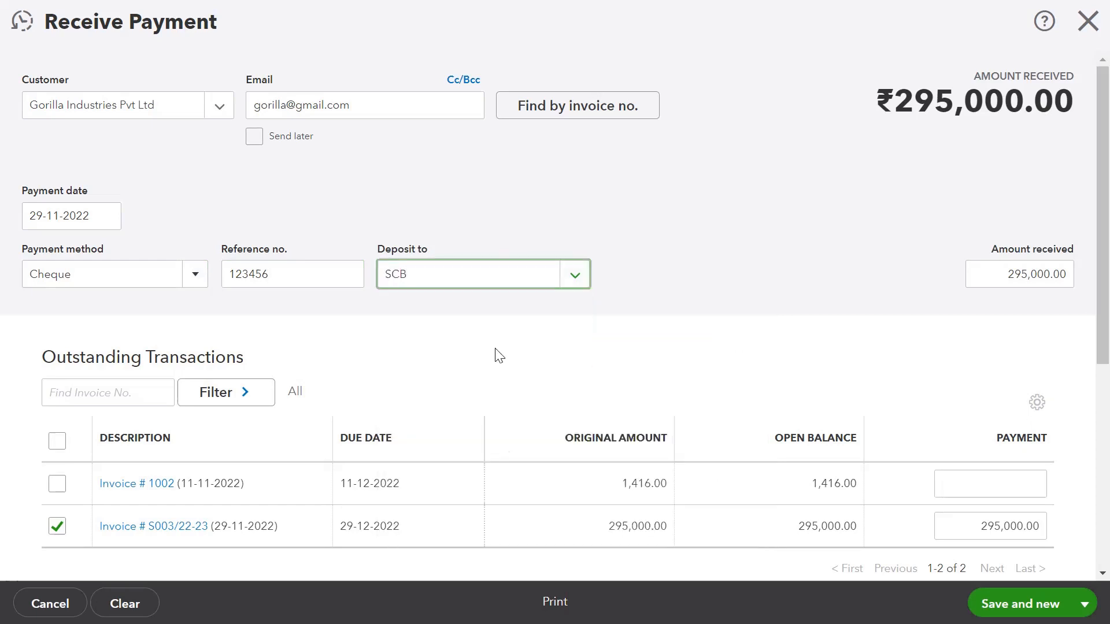
{"action": "scroll", "coordinate": [499, 355], "scroll_direction": "down", "scroll_amount": 2}
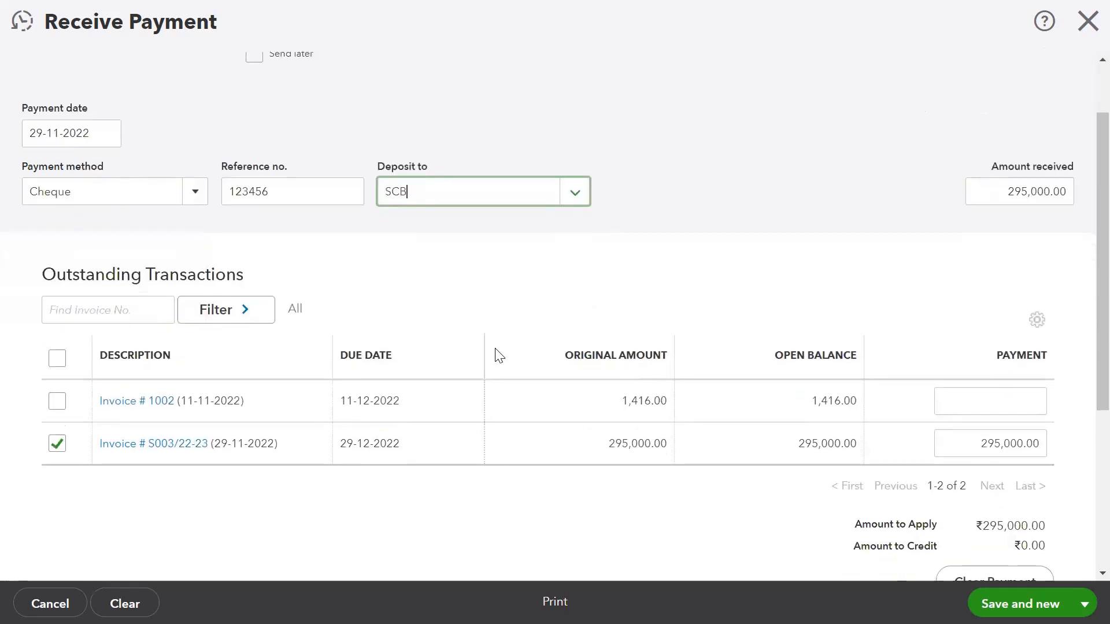
{"action": "key", "text": "Tab"}
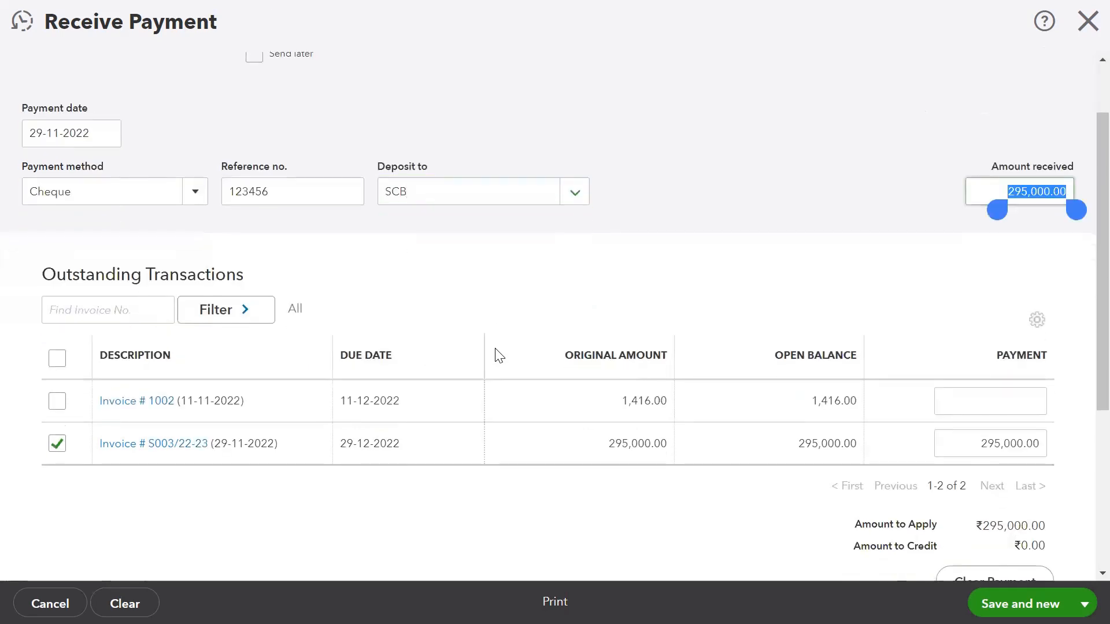
{"action": "left_click", "coordinate": [945, 198]}
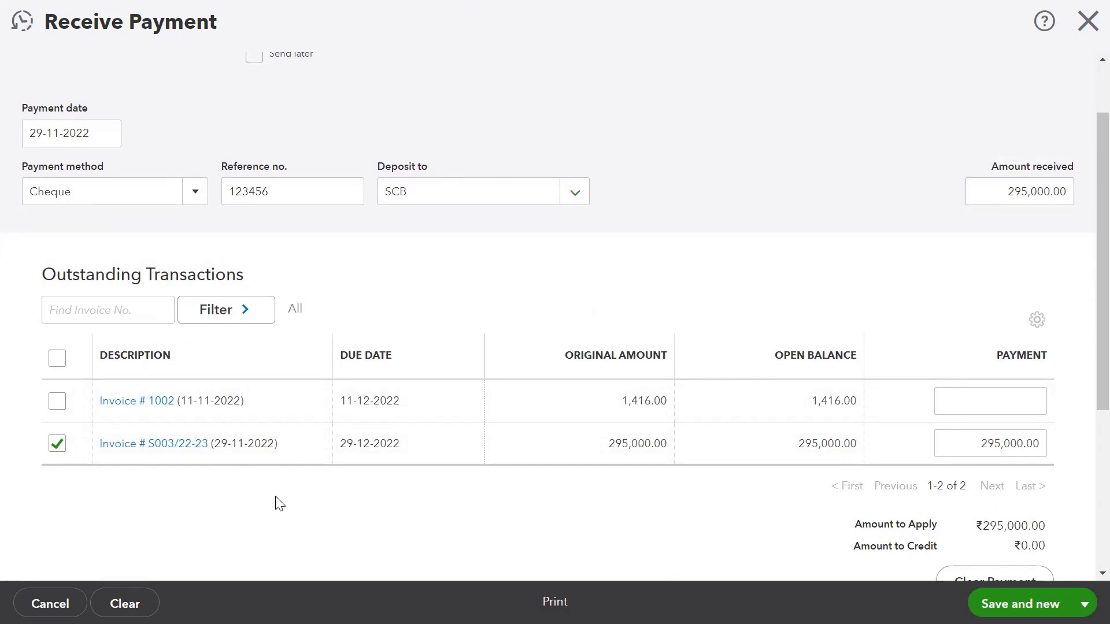
{"action": "scroll", "coordinate": [279, 504], "scroll_direction": "down", "scroll_amount": 2}
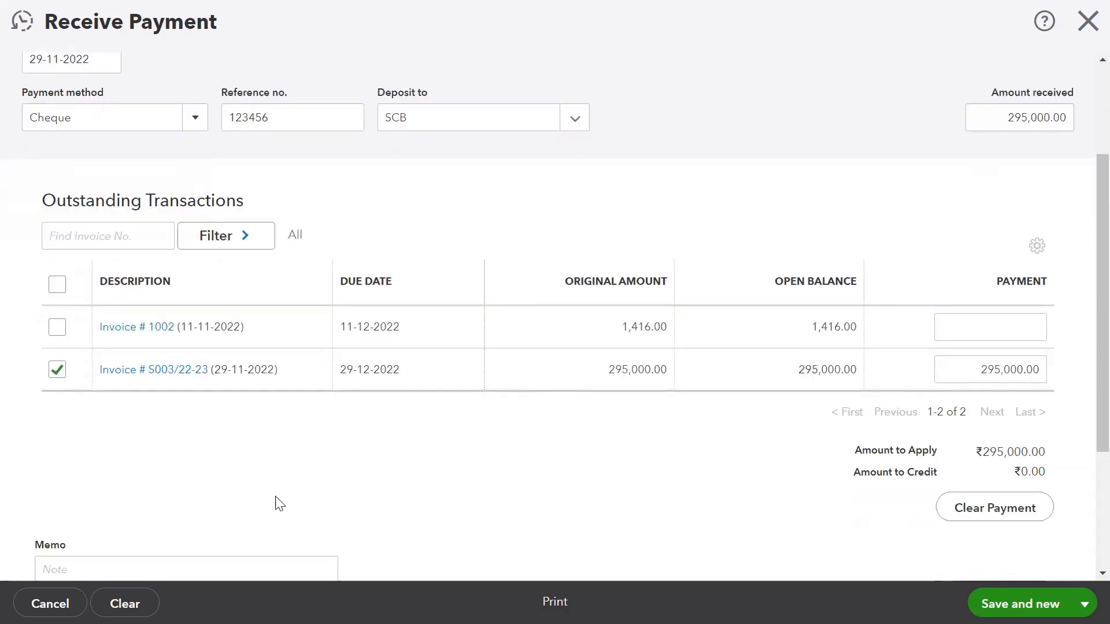
{"action": "left_click", "coordinate": [1010, 329]}
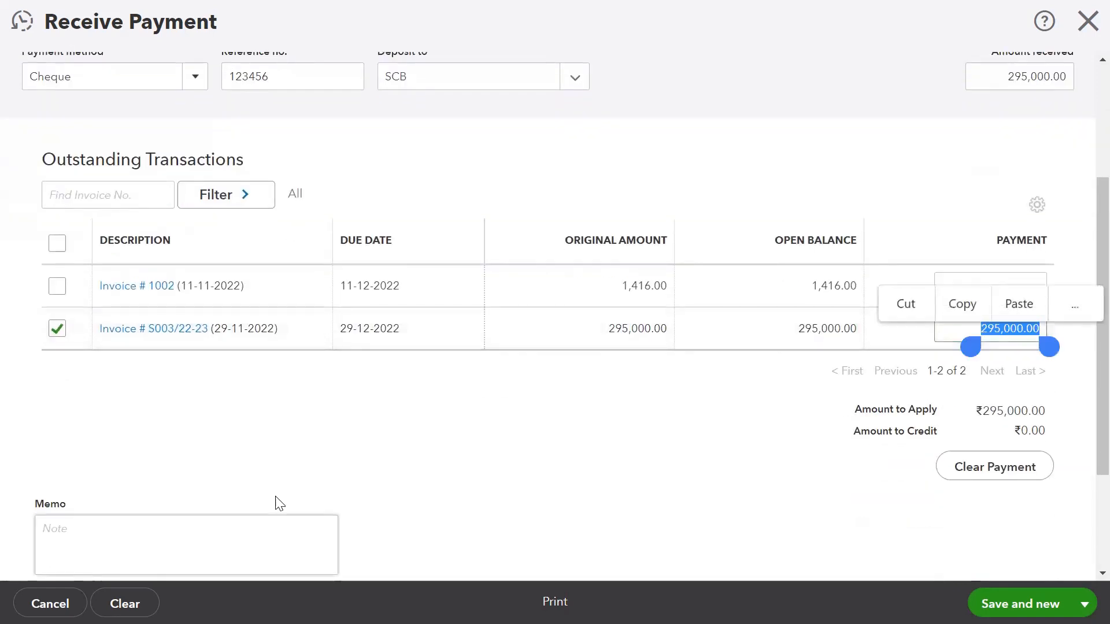
{"action": "left_click", "coordinate": [280, 504]}
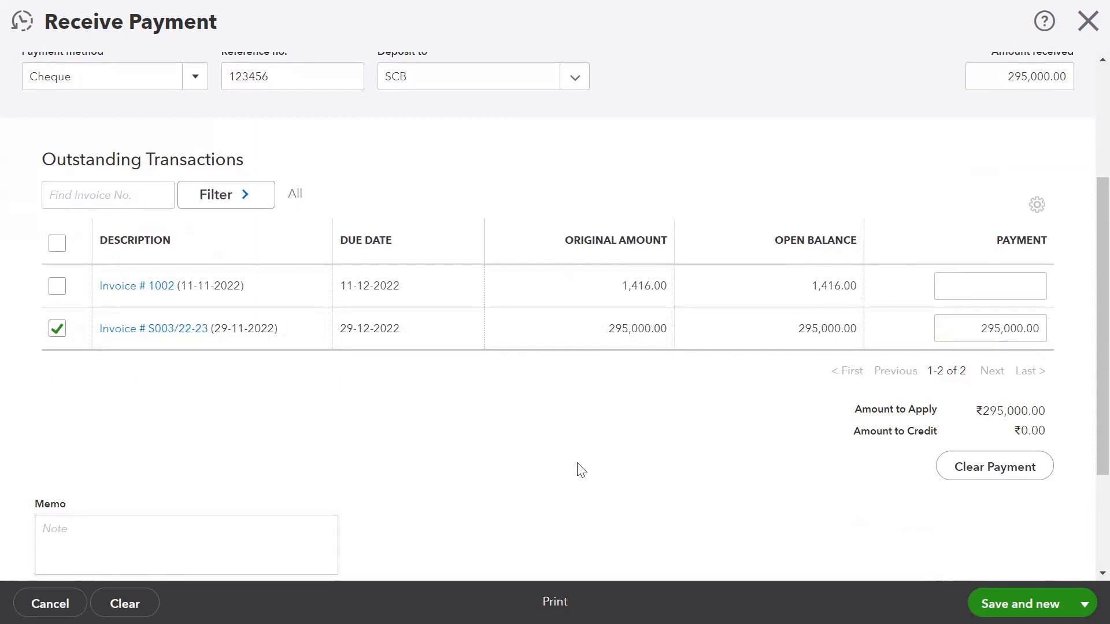
{"action": "scroll", "coordinate": [581, 470], "scroll_direction": "down", "scroll_amount": 3}
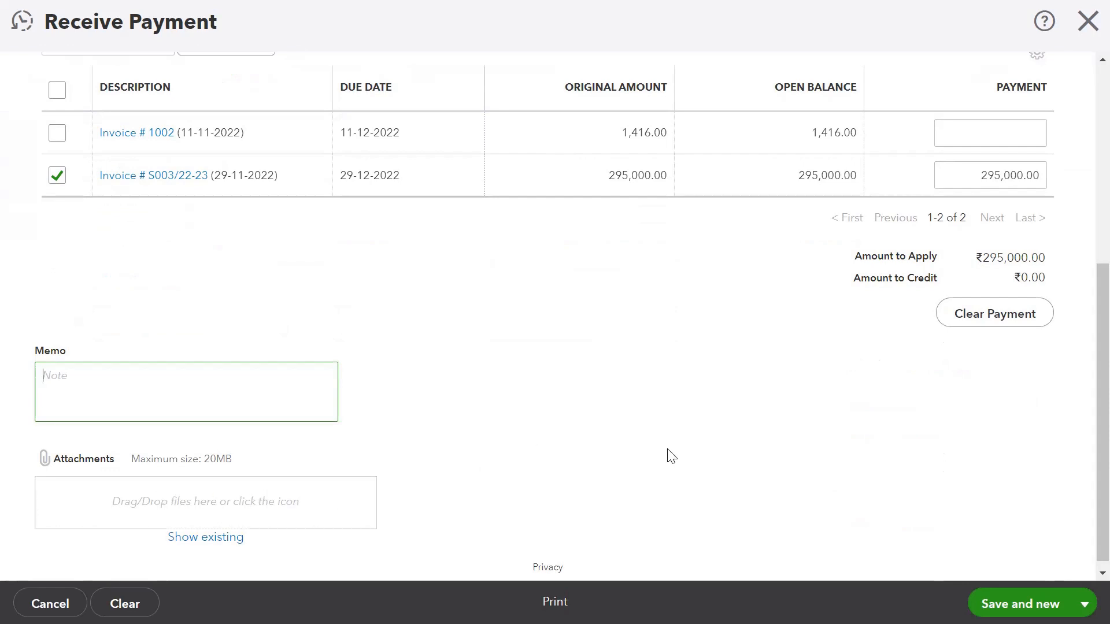
{"action": "left_click", "coordinate": [1035, 320]}
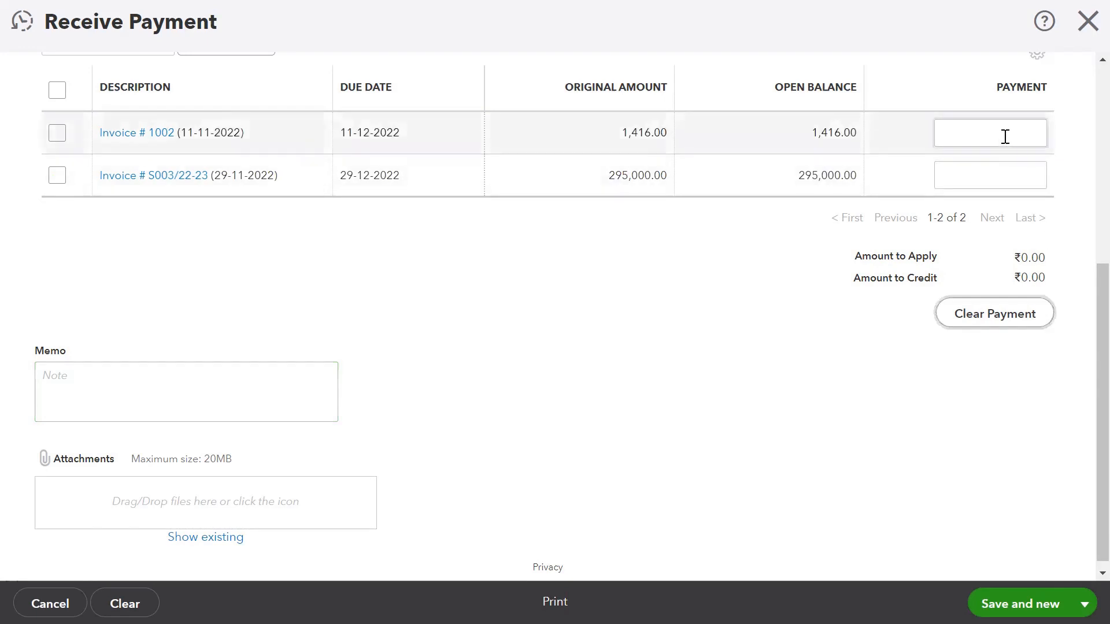
{"action": "scroll", "coordinate": [1011, 182], "scroll_direction": "up", "scroll_amount": 2}
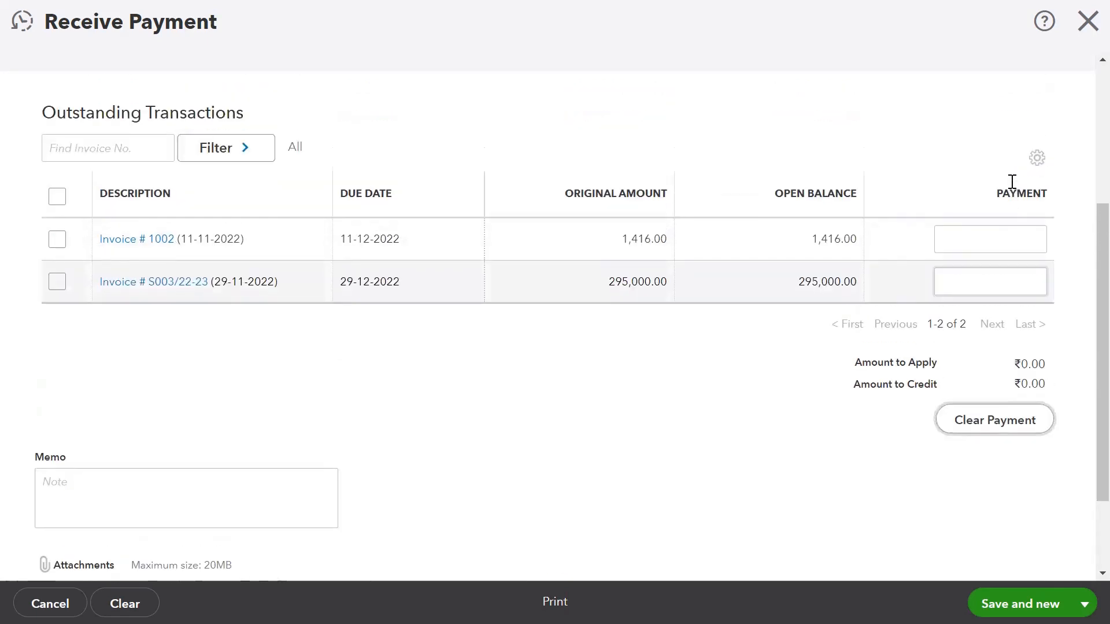
{"action": "left_click", "coordinate": [1022, 289]}
{"action": "type", "text": "295000"}
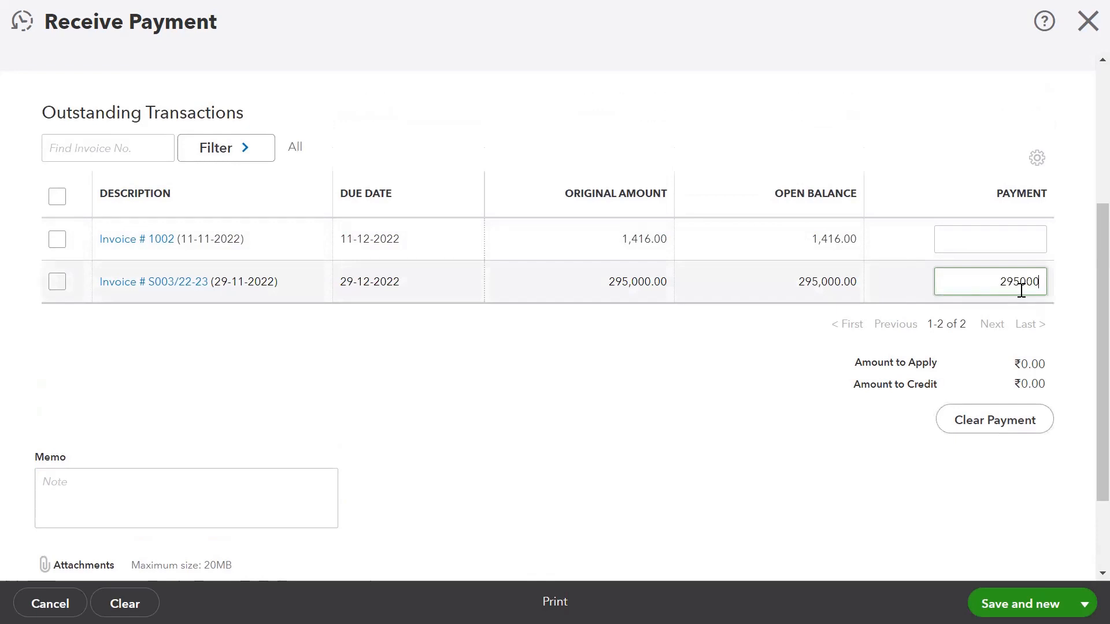
{"action": "left_click", "coordinate": [827, 429]}
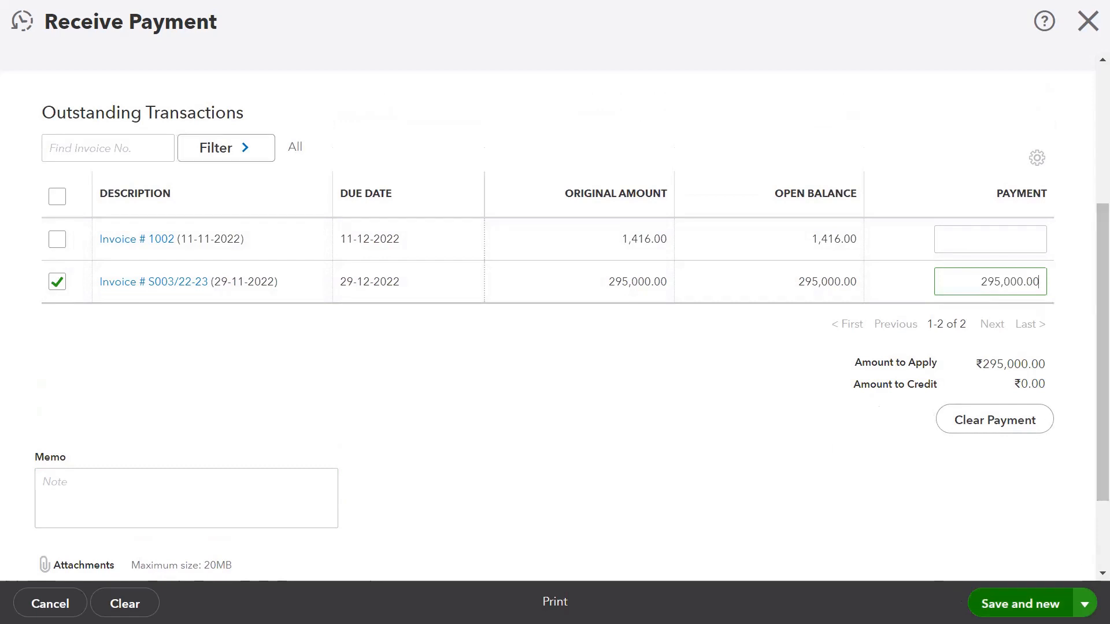
Choose Save and close for the ₹295,000.00 payment applied to S003/22-23.
{"action": "left_click", "coordinate": [1084, 603]}
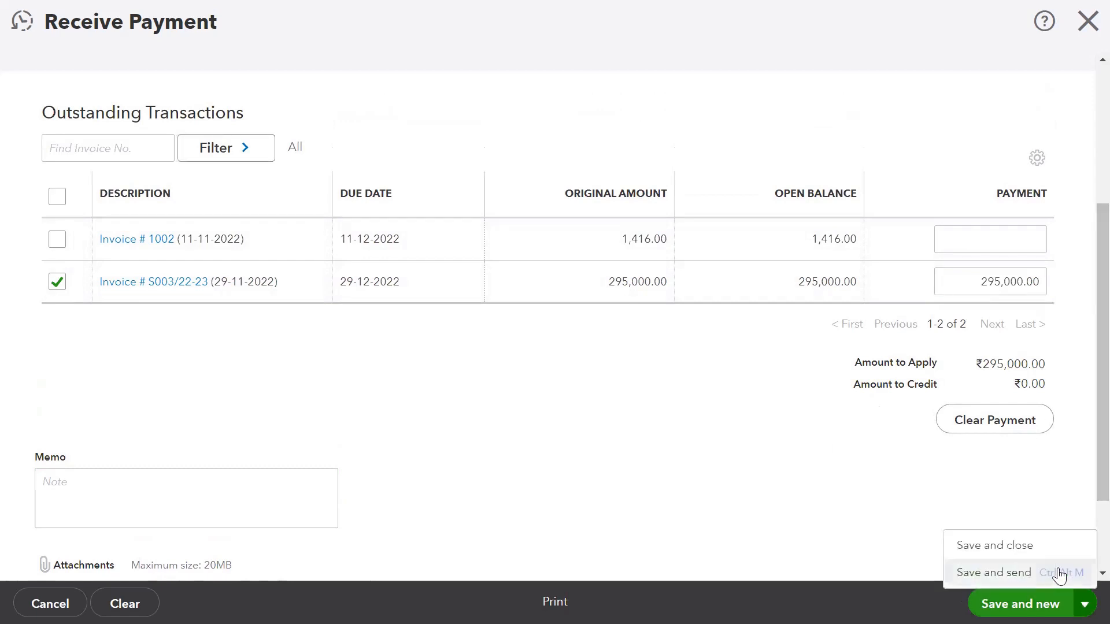
{"action": "left_click", "coordinate": [994, 546]}
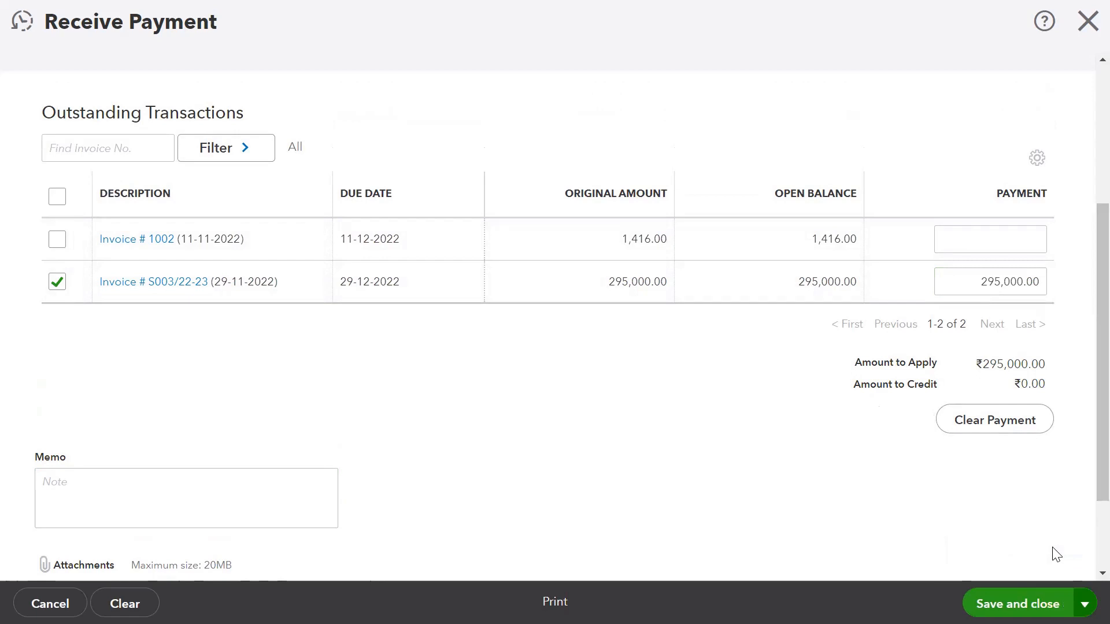